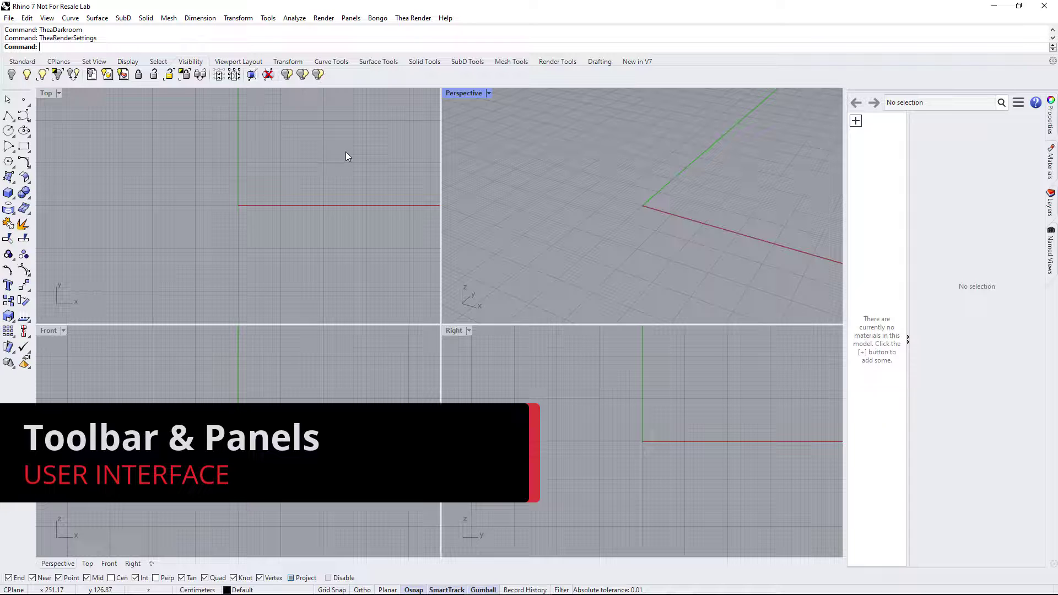
- Show the floating Thea Render > Thea Toolbar from the toolbar list and open Thea Darkroom
right_click(350, 77)
mouse_move(402, 85)
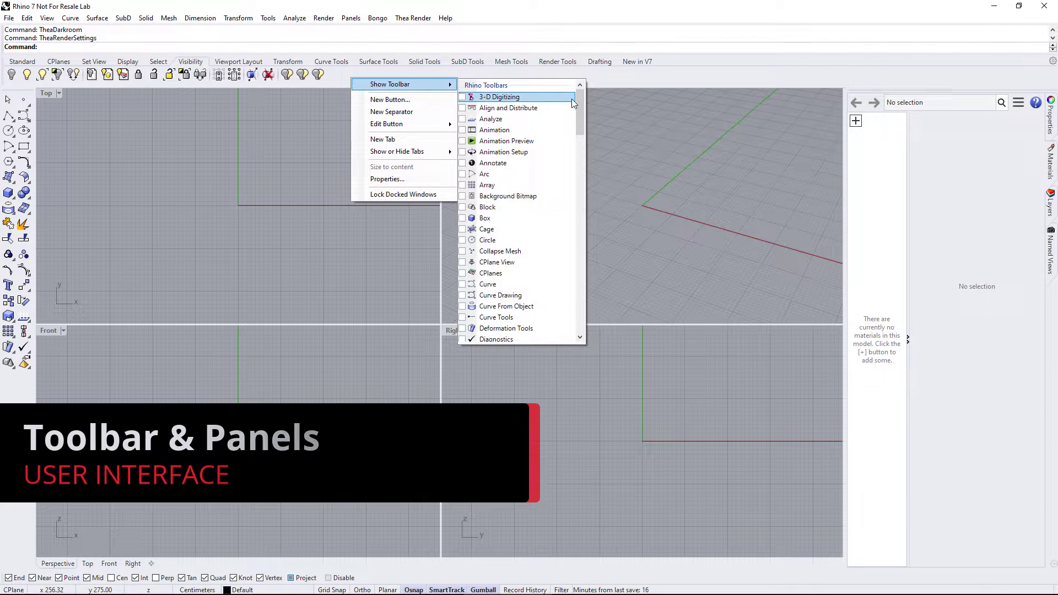
left_click_drag(581, 108, 580, 328)
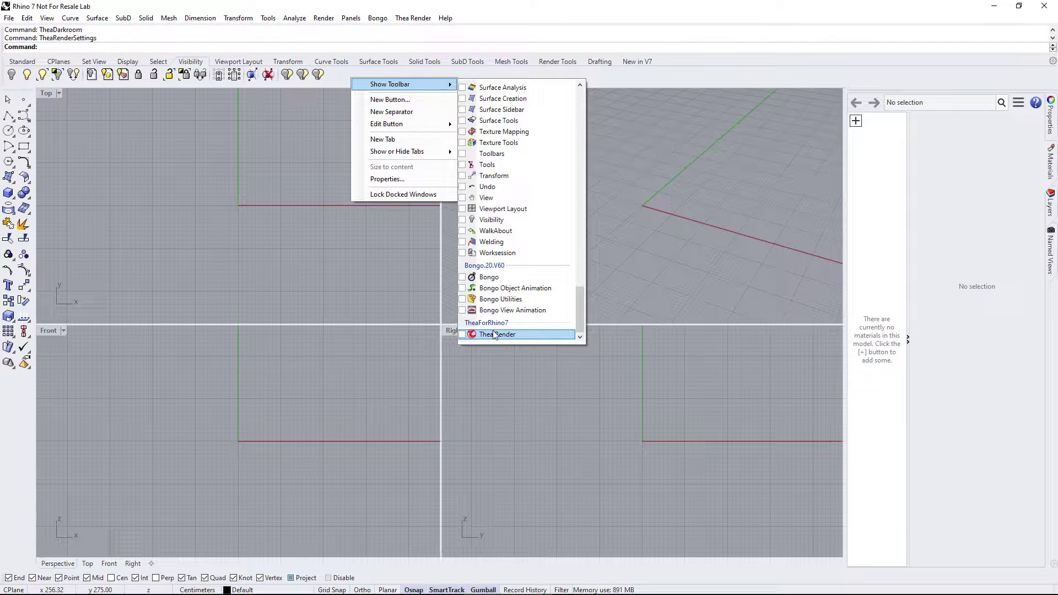
left_click(413, 18)
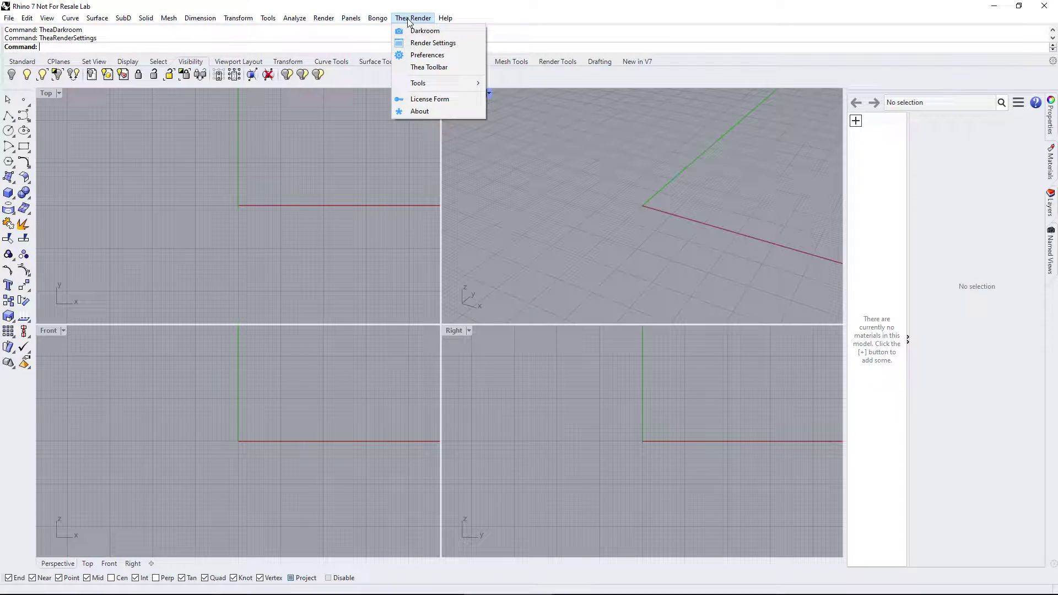
left_click(428, 67)
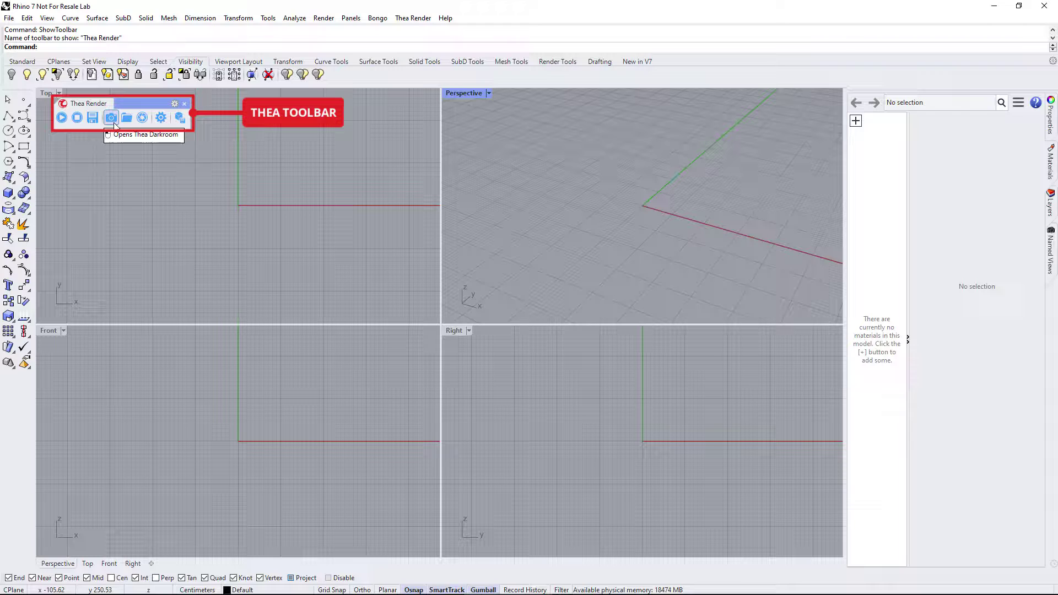
left_click(111, 118)
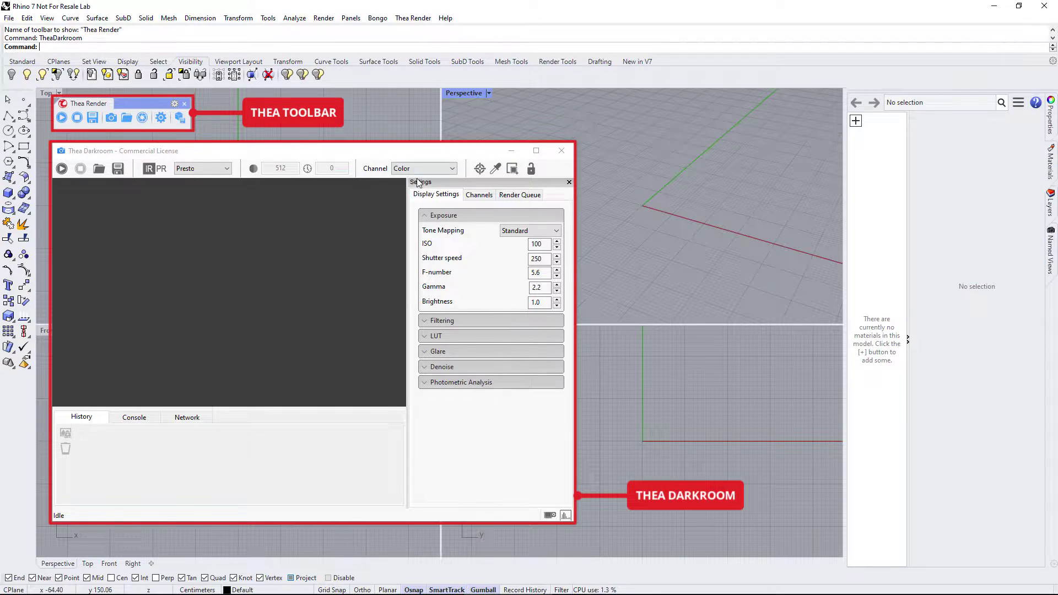
- Review the Darkroom's Channels tab, then show its empty Render Queue
left_click(478, 195)
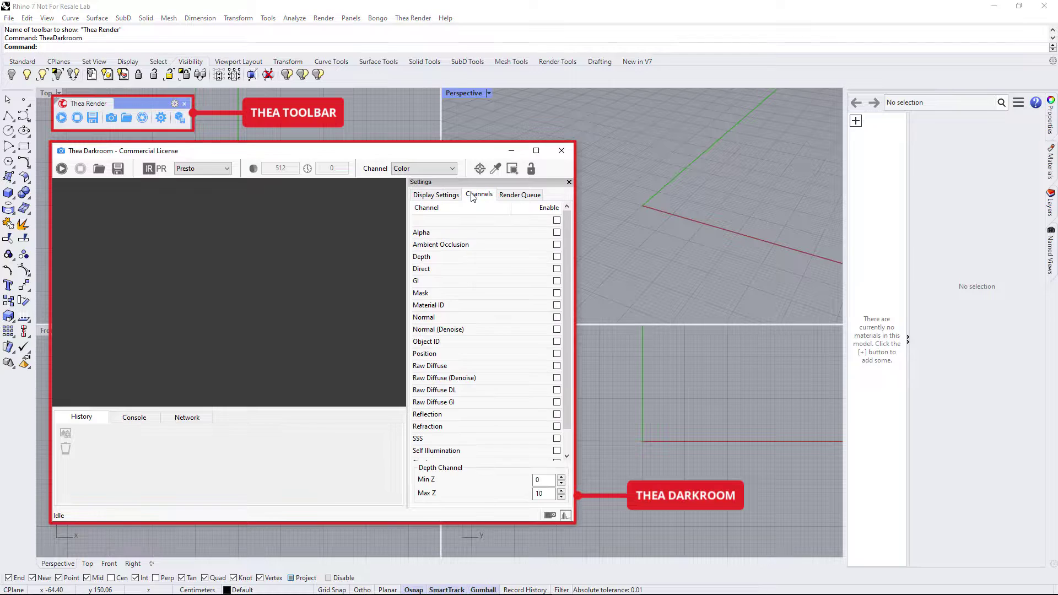
left_click(528, 198)
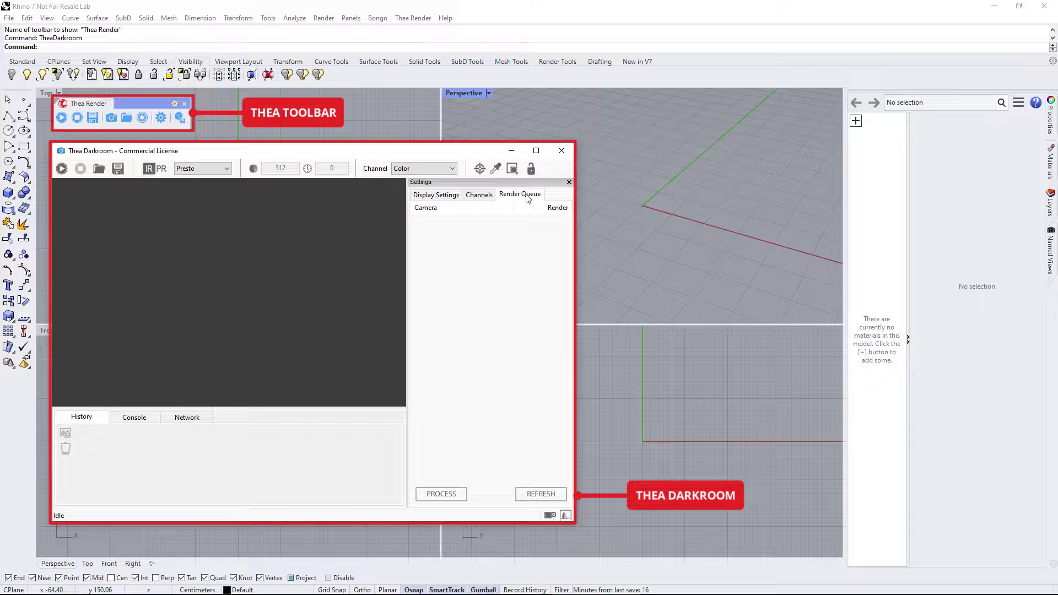
- Open Thea Render Settings and review its Environment and Camera tabs
right_click(1051, 252)
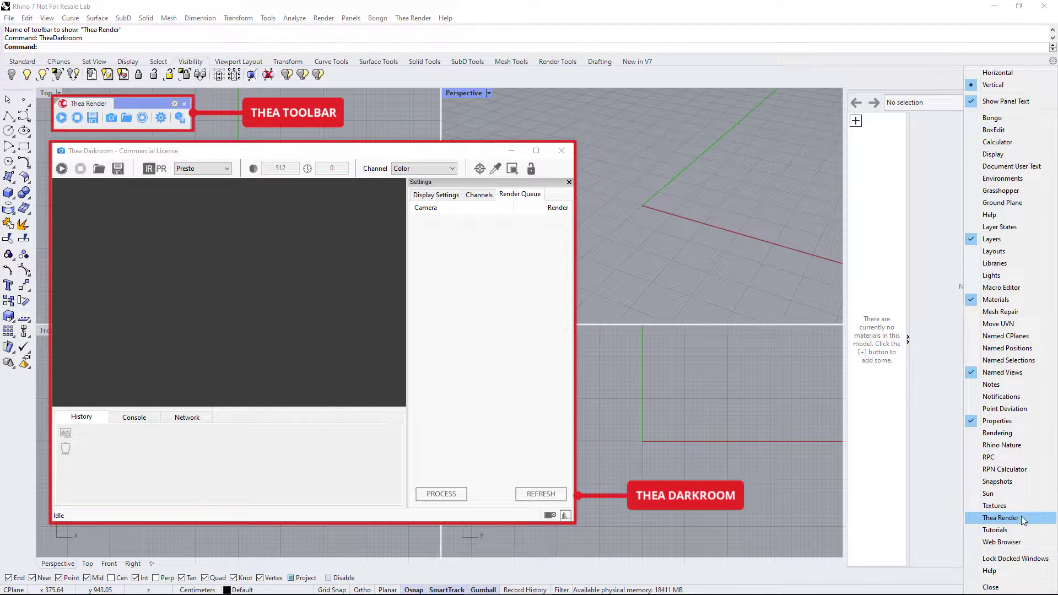
left_click(412, 18)
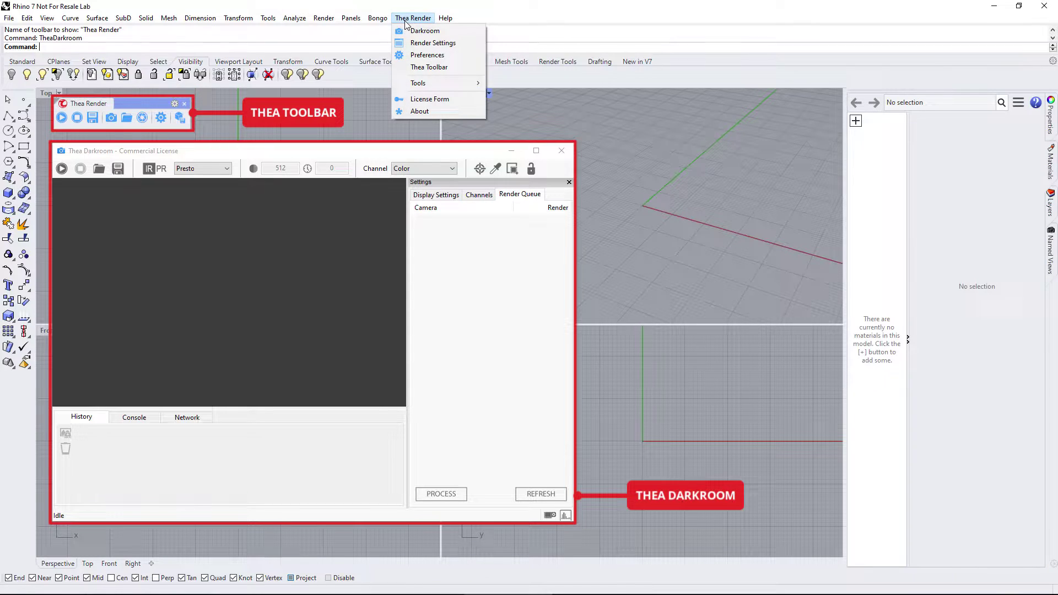
left_click(431, 42)
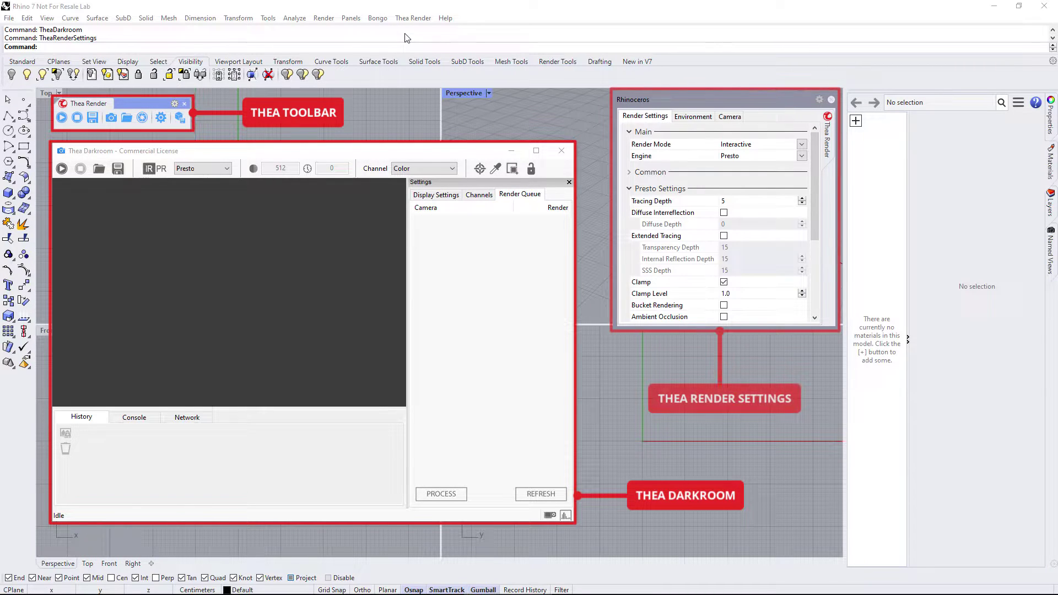
left_click(683, 116)
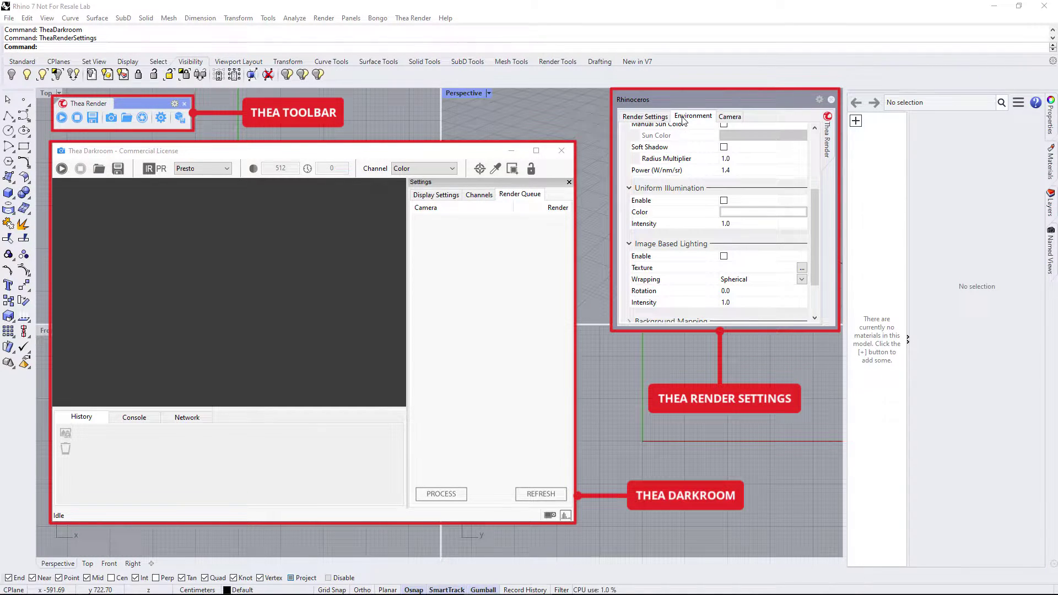
left_click(731, 117)
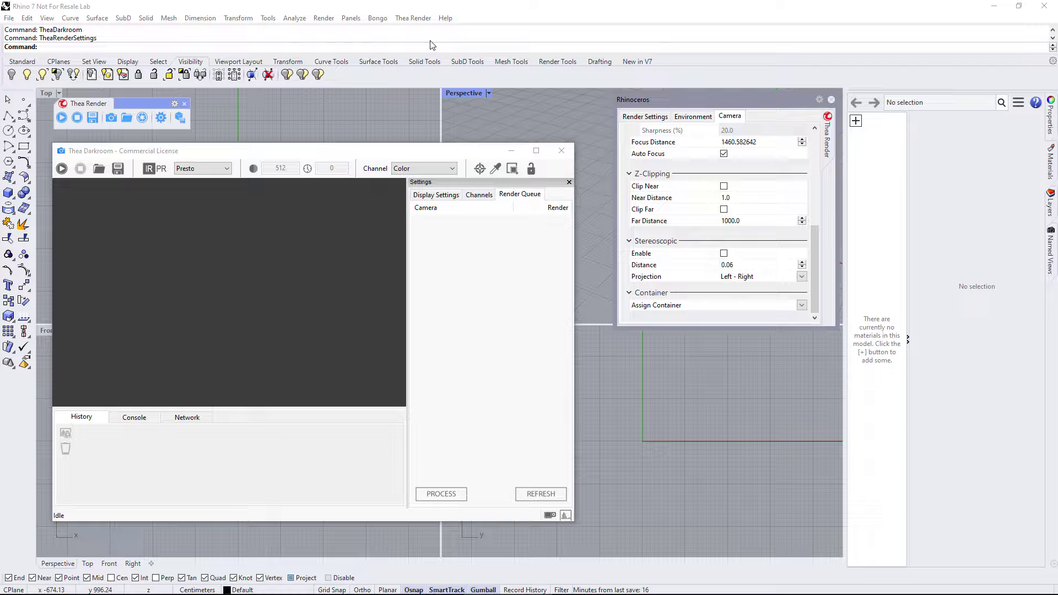
left_click(324, 18)
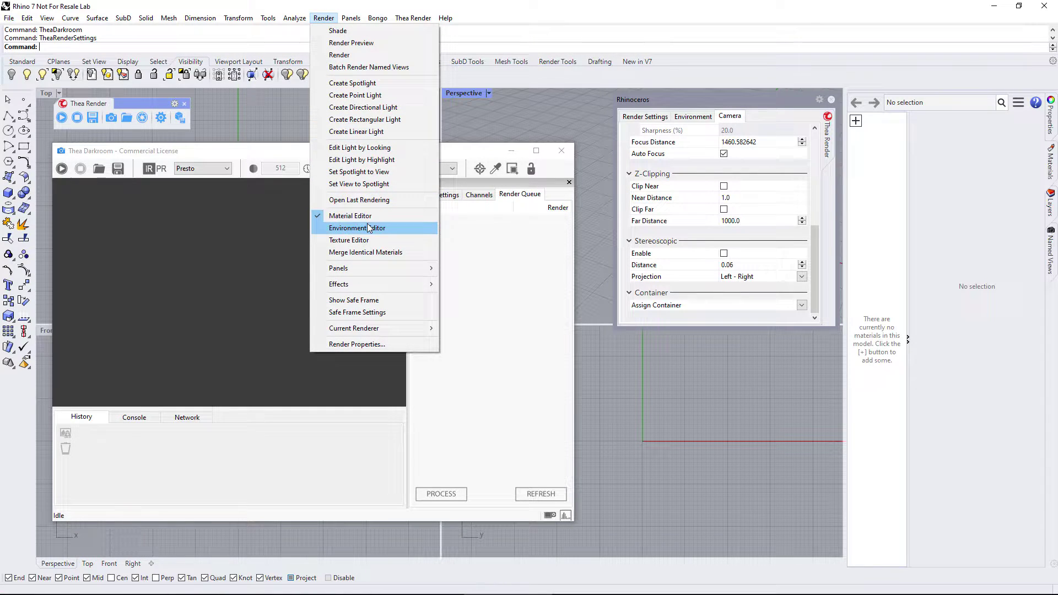
mouse_move(354, 328)
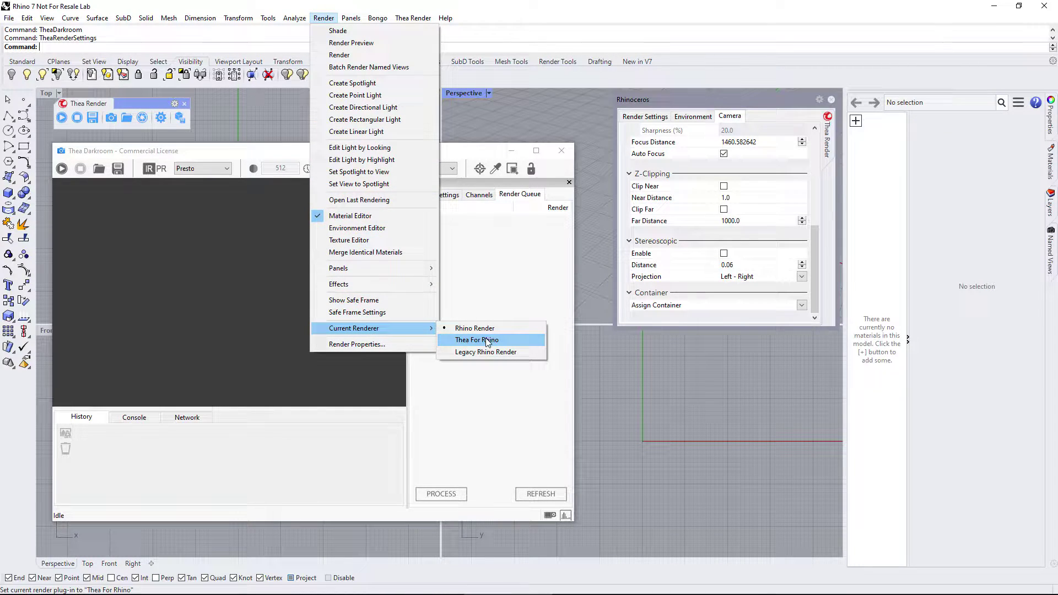
- Make Thea For Rhino the current renderer
left_click(500, 343)
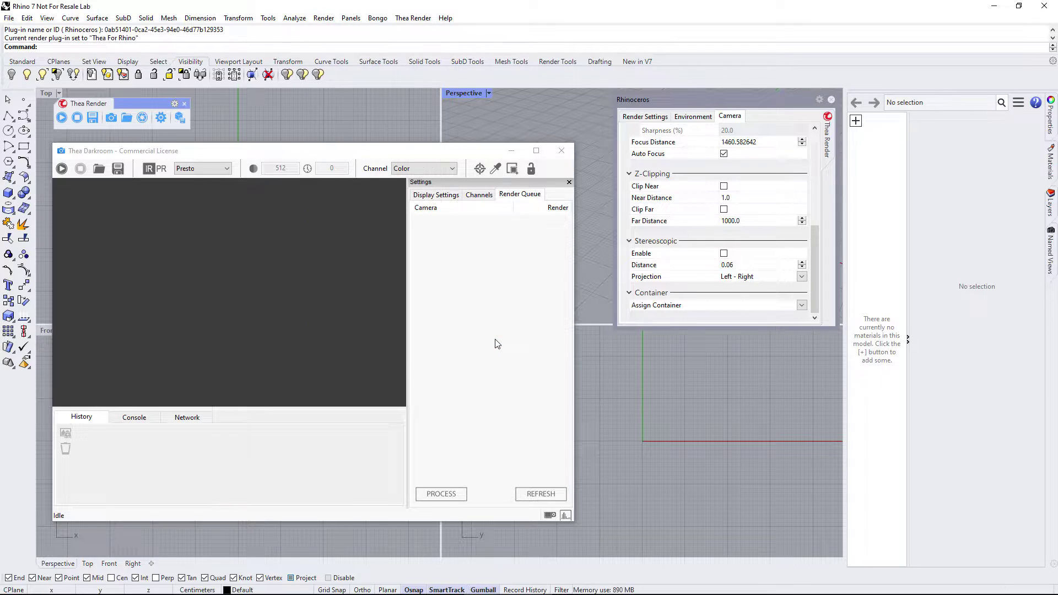
left_click(857, 122)
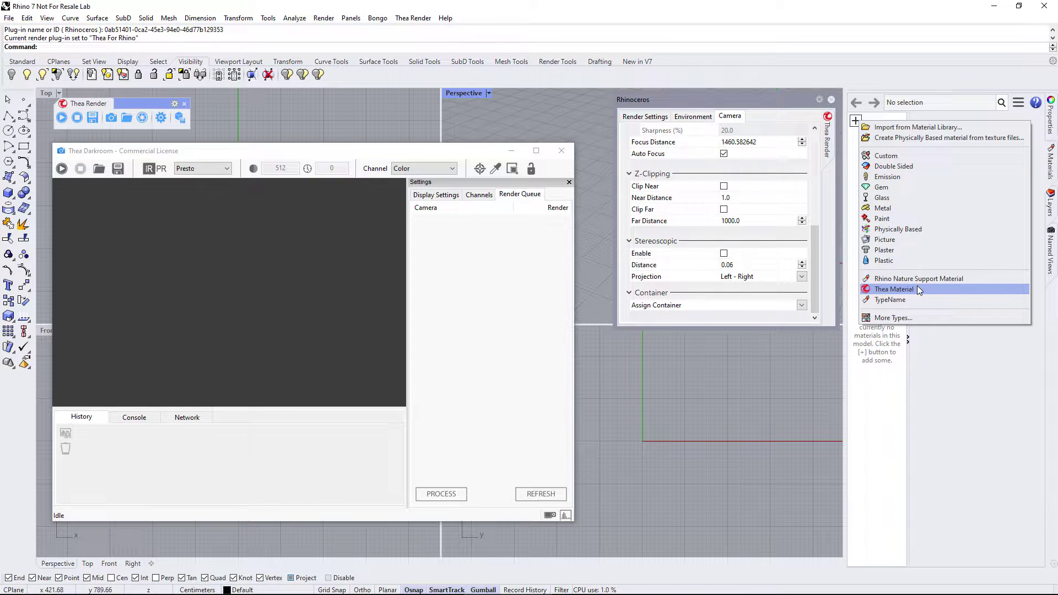
left_click(769, 118)
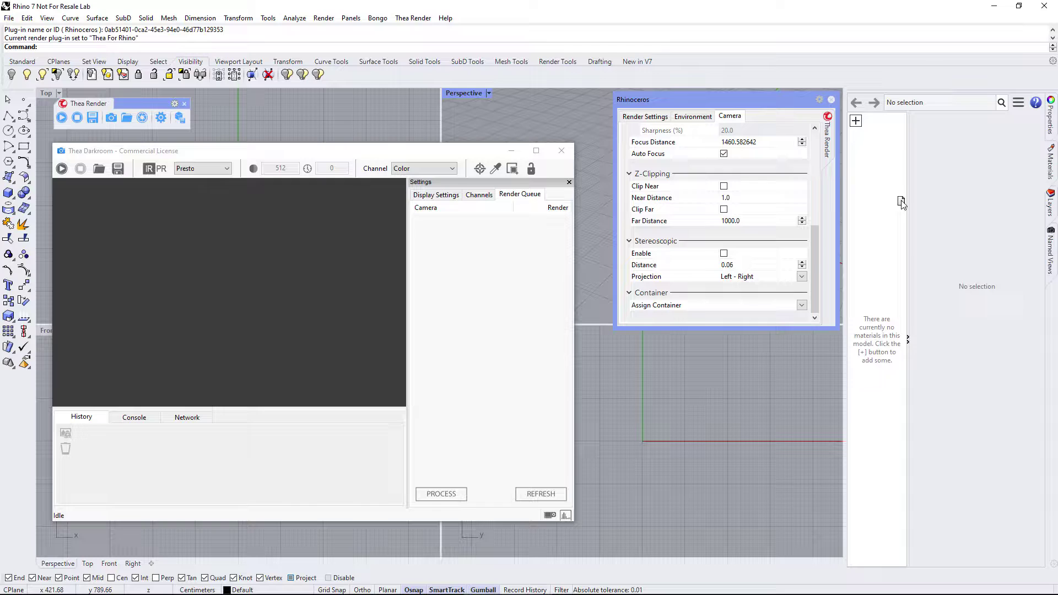
- Dock the Thea settings in the side panel, close Darkroom, and dock the Thea toolbar
left_click_drag(825, 139, 951, 248)
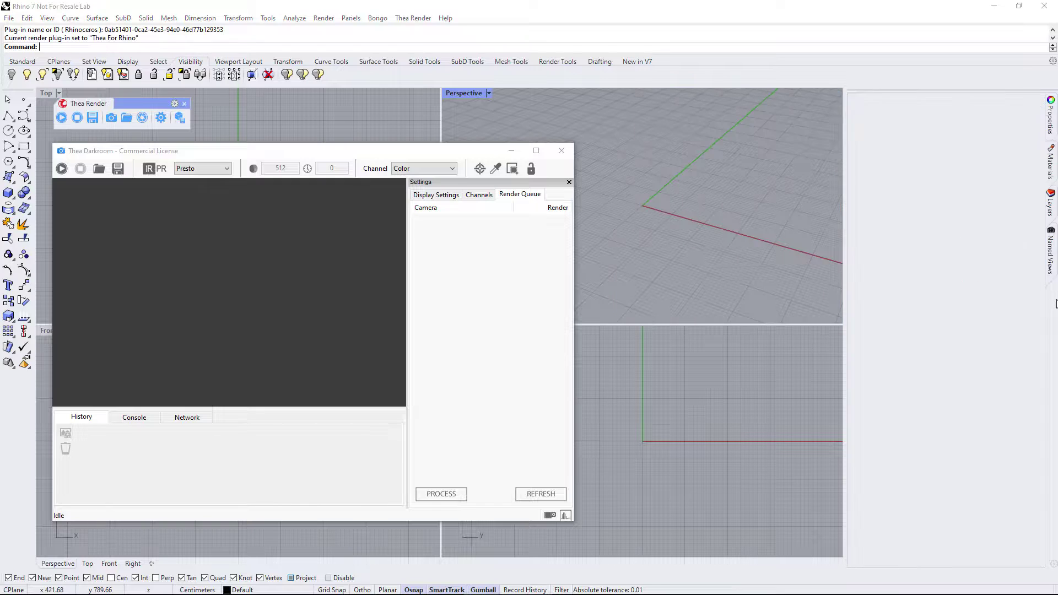
left_click(562, 151)
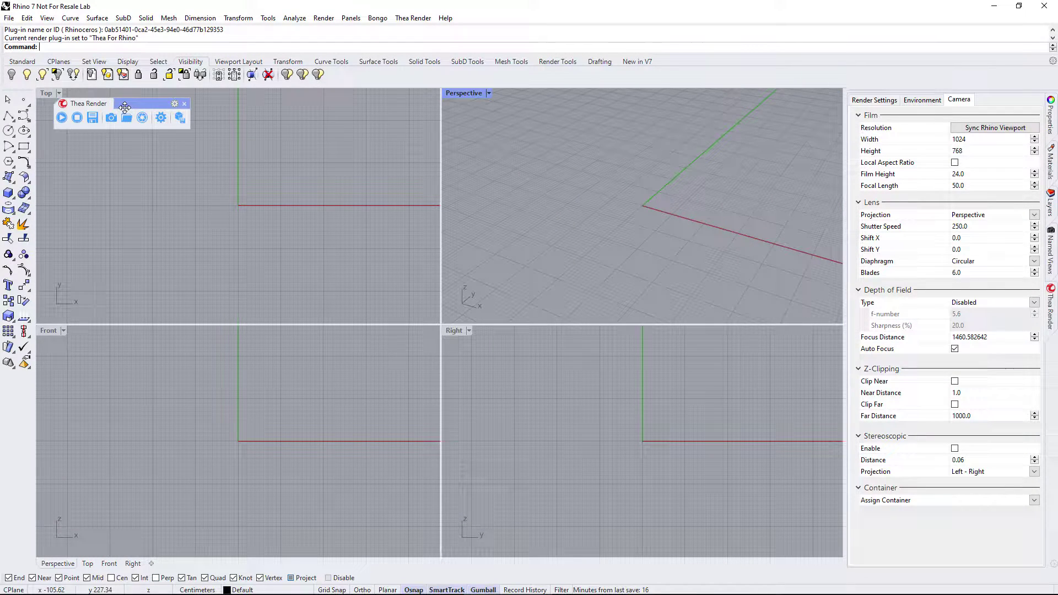
left_click_drag(125, 104, 124, 90)
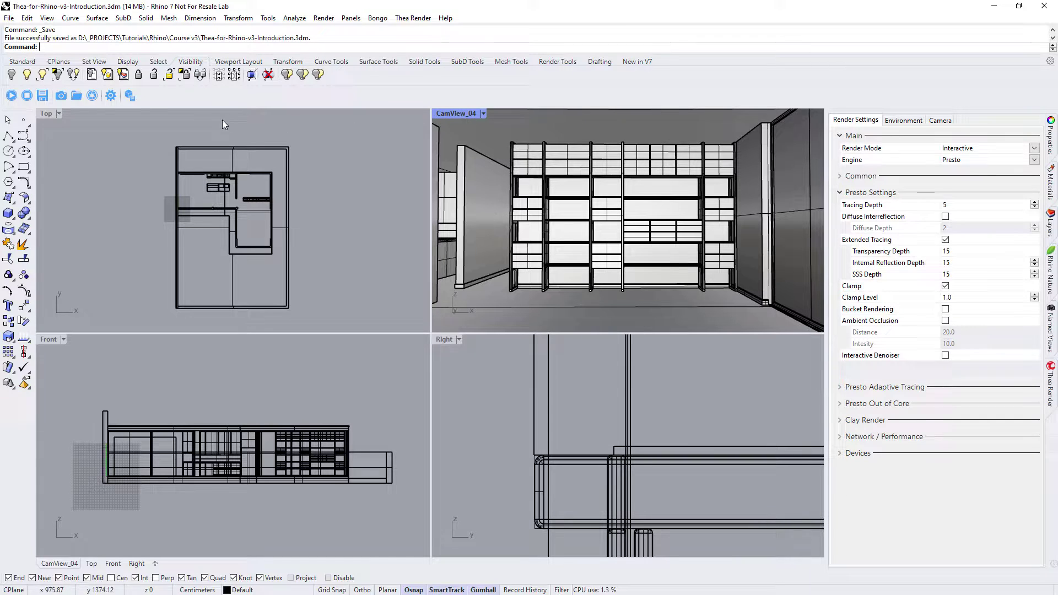
- Run a Thea interactive render of CamView_04 in the viewport, then stop it
left_click(13, 97)
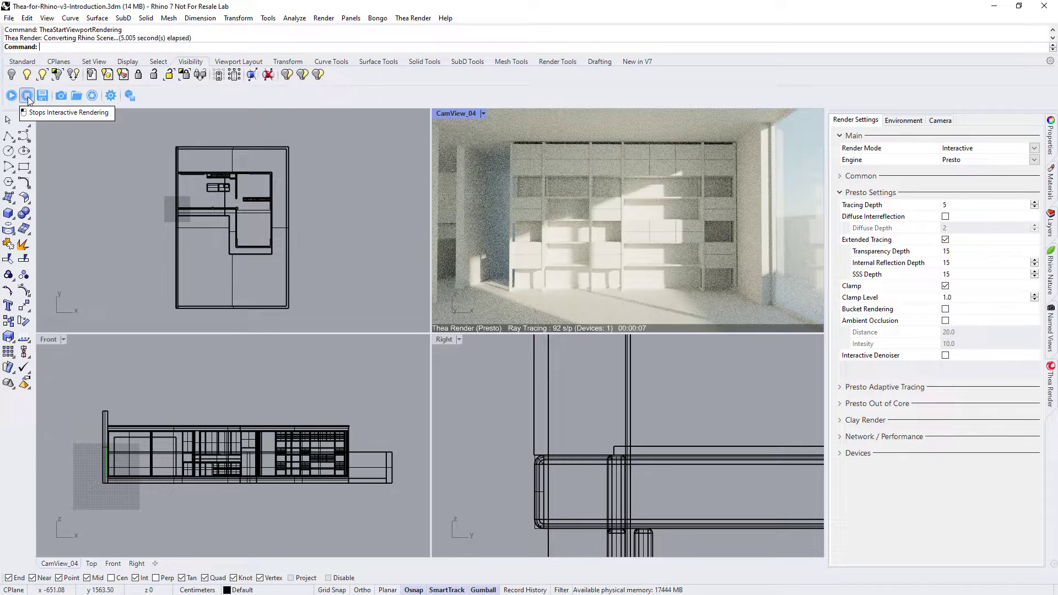
left_click(27, 96)
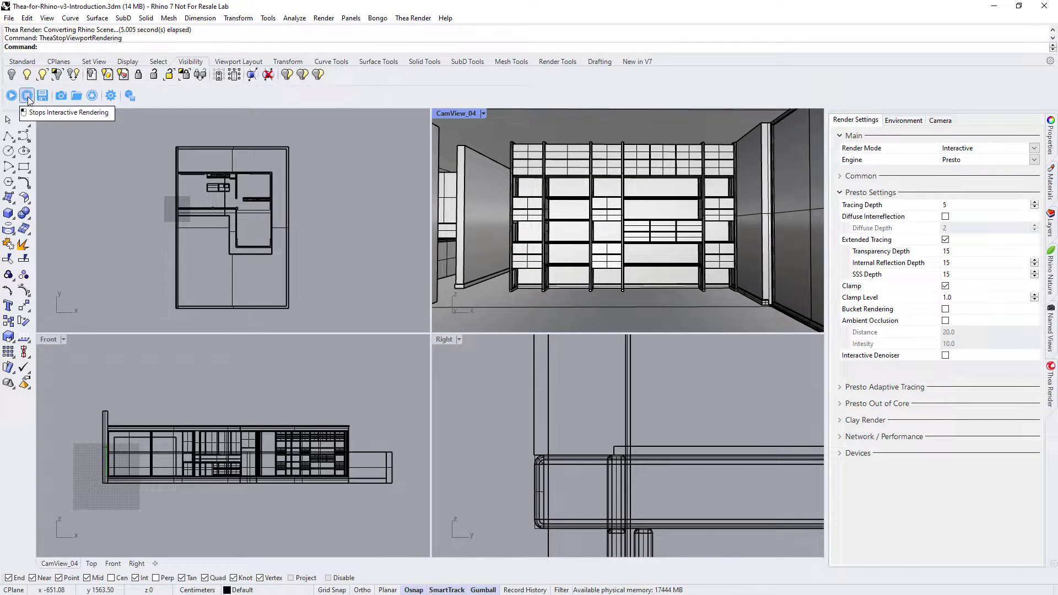
- Open Thea Darkroom and start an IR-mode render of CamView_04
left_click(62, 97)
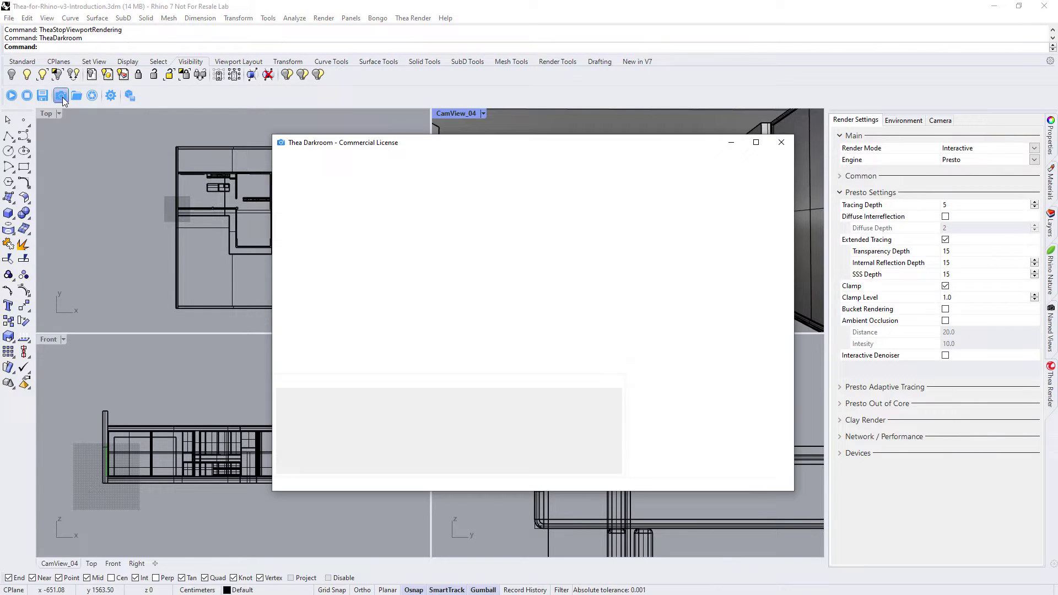
left_click(360, 163)
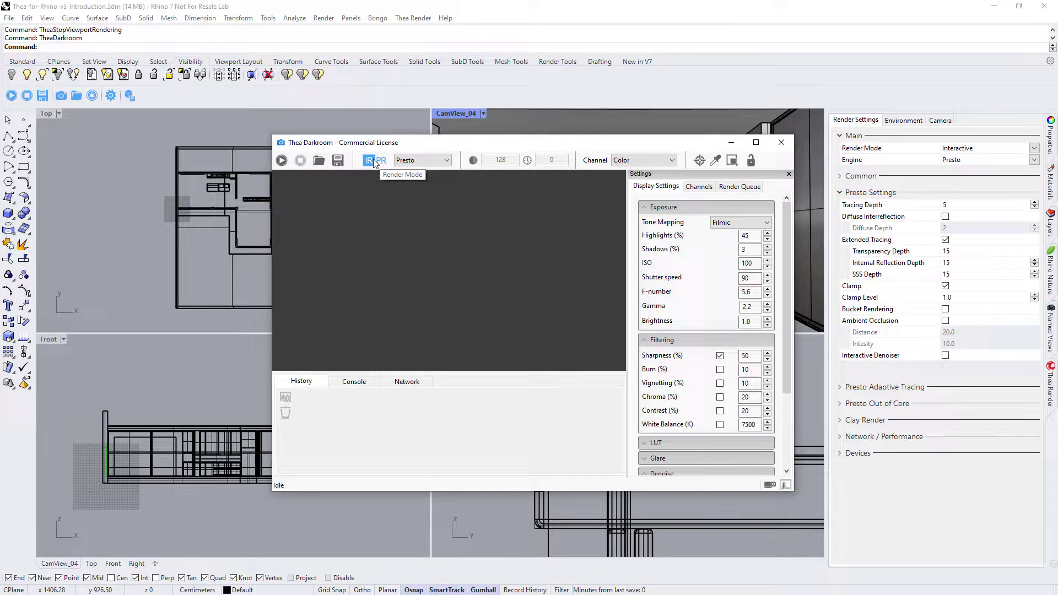
left_click(283, 160)
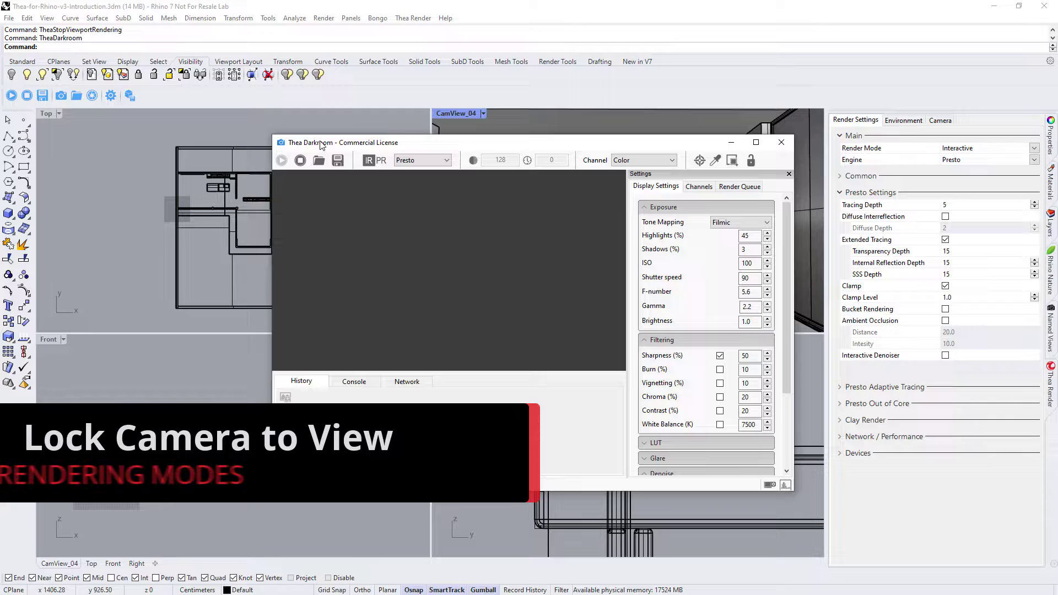
- Move the Darkroom window aside and switch between the Top, Front and CamView_04 views
left_click_drag(322, 145, 575, 241)
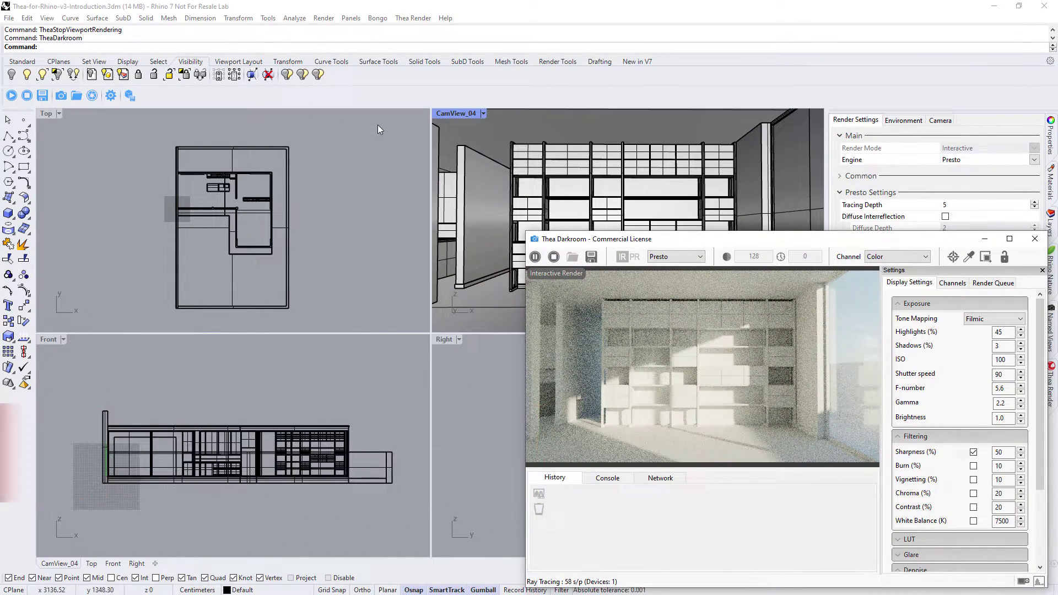
left_click(357, 162)
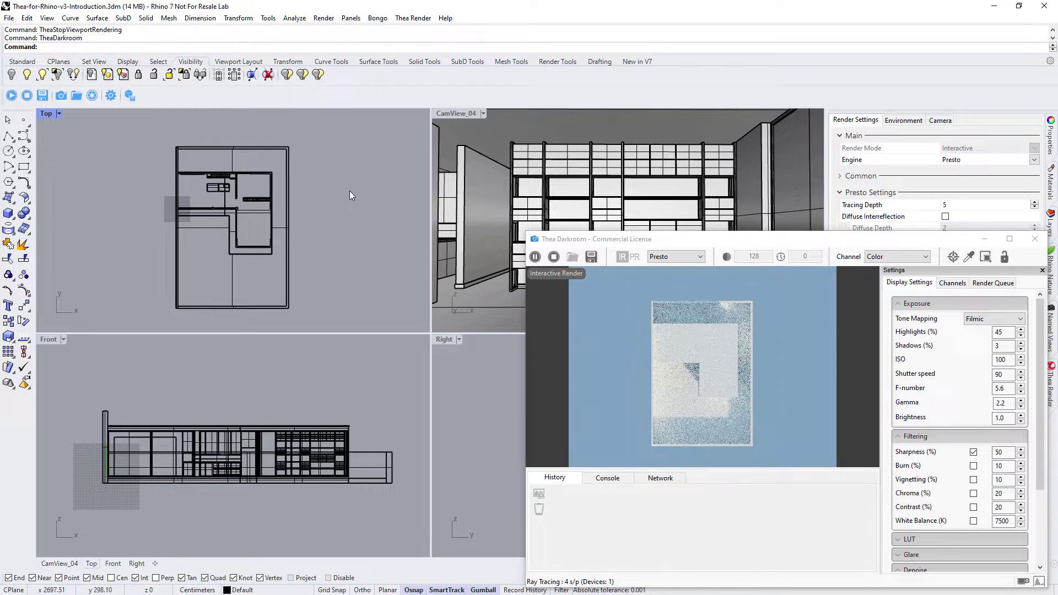
mouse_move(349, 191)
right_mouse_down()
mouse_move(332, 210)
mouse_move(286, 208)
mouse_move(347, 210)
right_mouse_up()
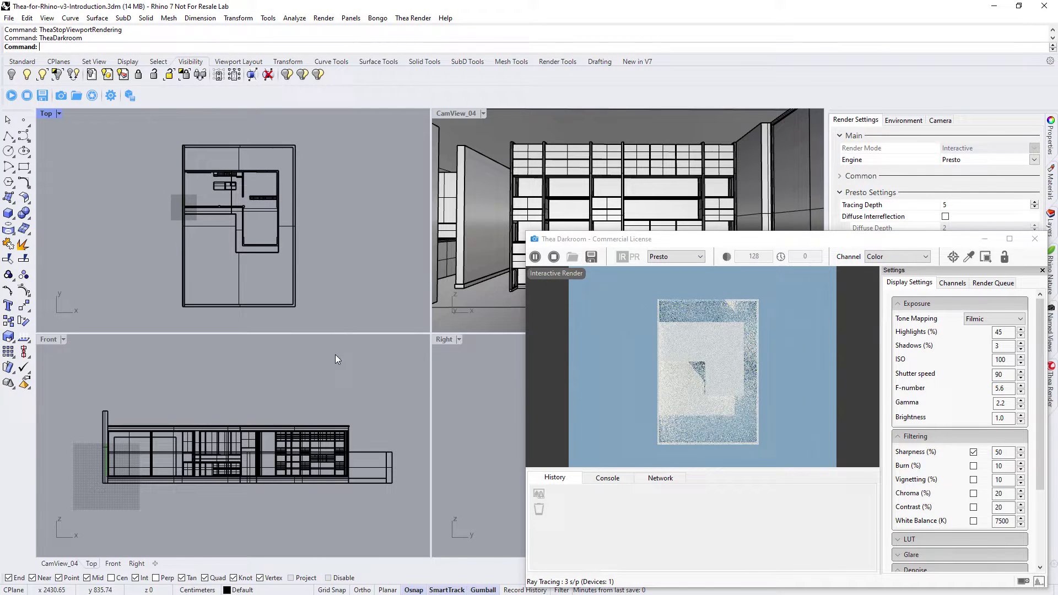
left_click(330, 373)
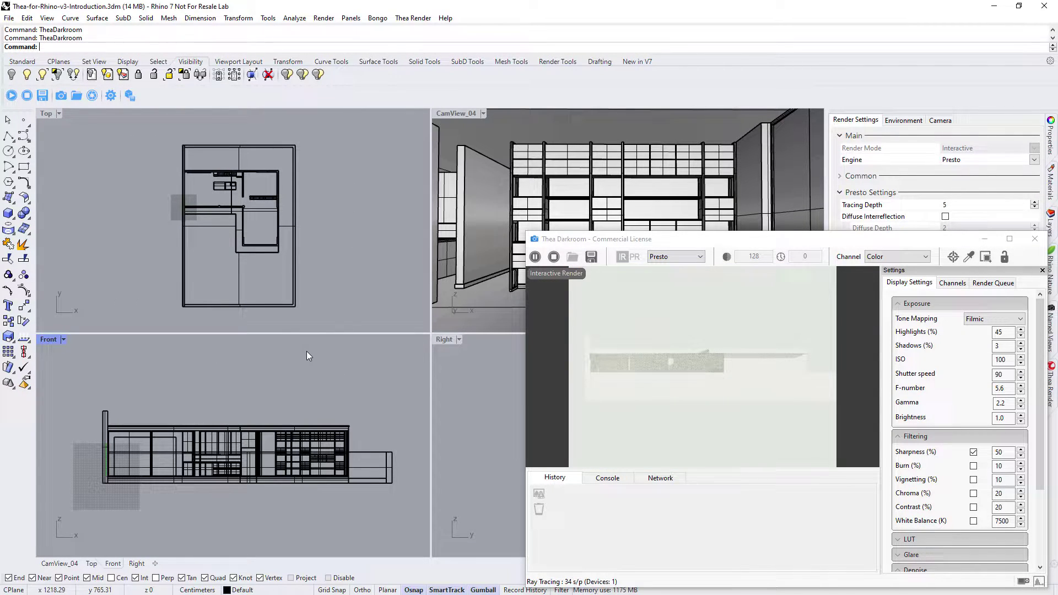
left_click(462, 116)
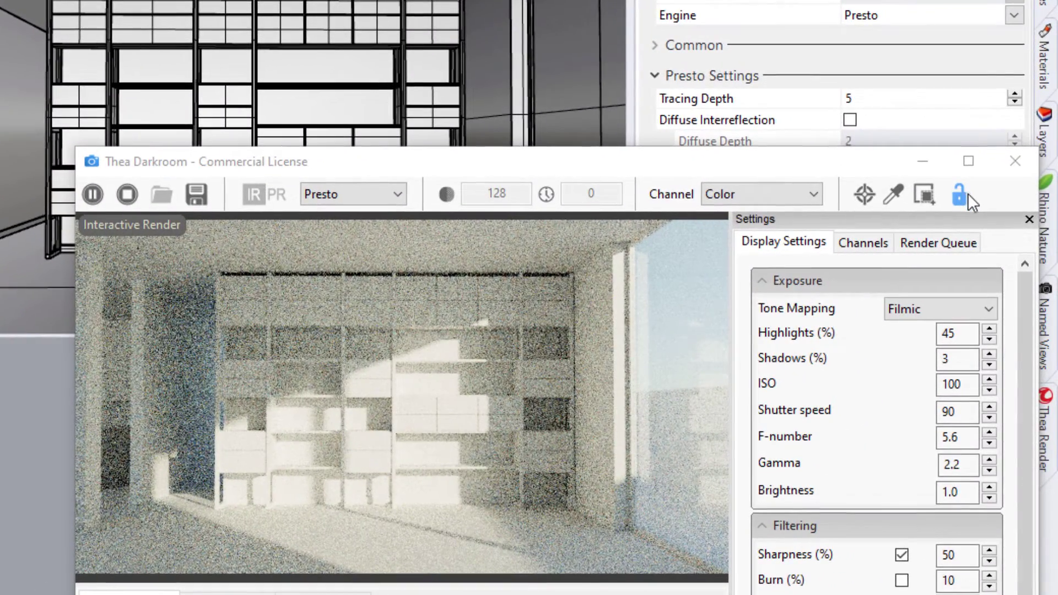
- Lock the render to CamView_04, test it by panning other views, and close Darkroom
left_click(964, 200)
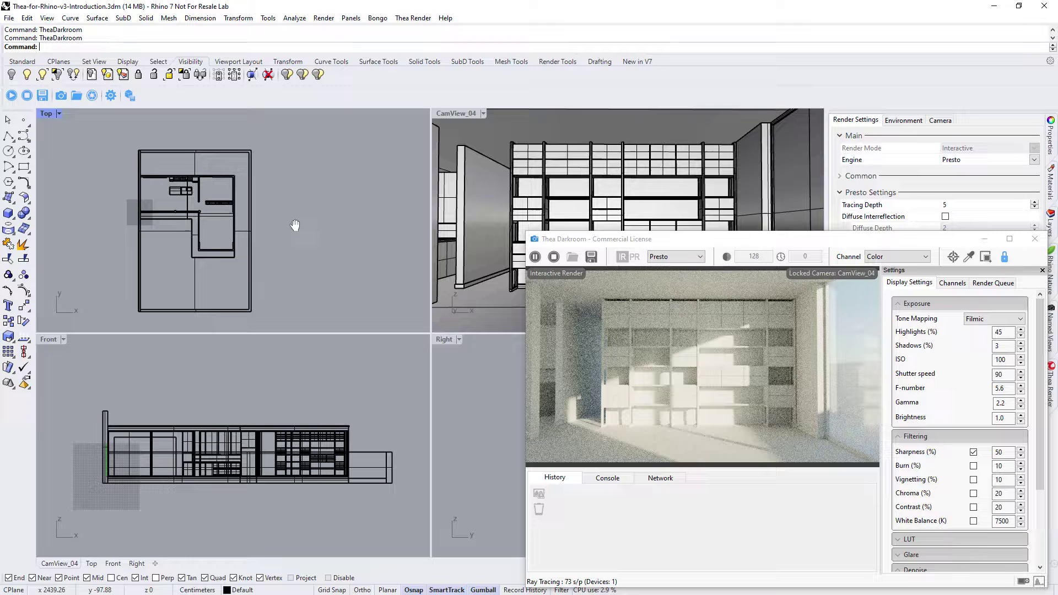
right_click_drag(295, 226, 364, 244)
mouse_move(298, 399)
right_mouse_down()
mouse_move(301, 460)
mouse_move(292, 391)
right_mouse_up()
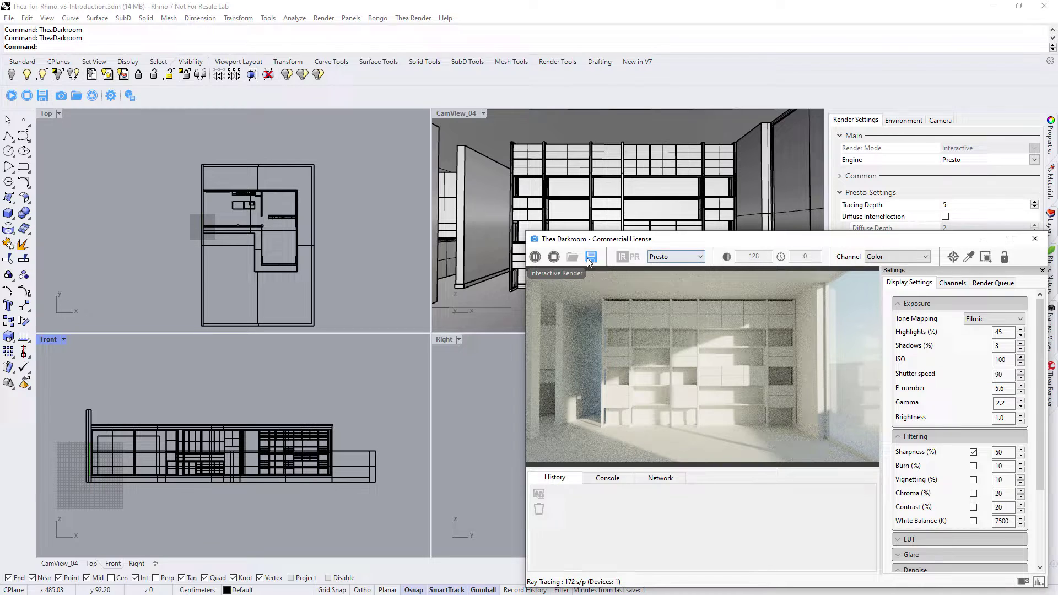
left_click(555, 256)
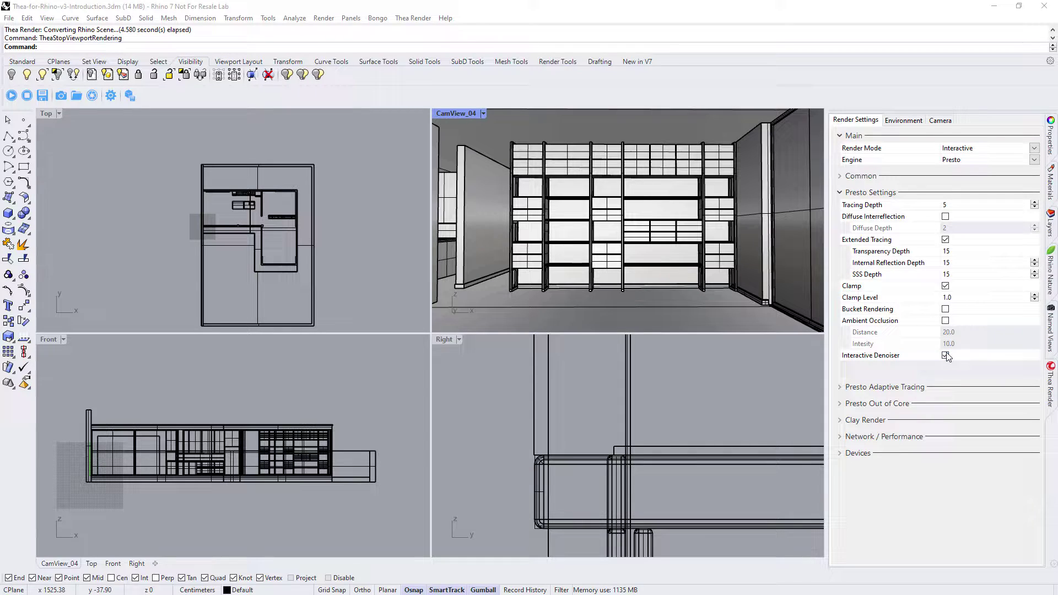
- Start the denoised live viewport render of CamView_04 and open Thea's display settings
left_click(12, 95)
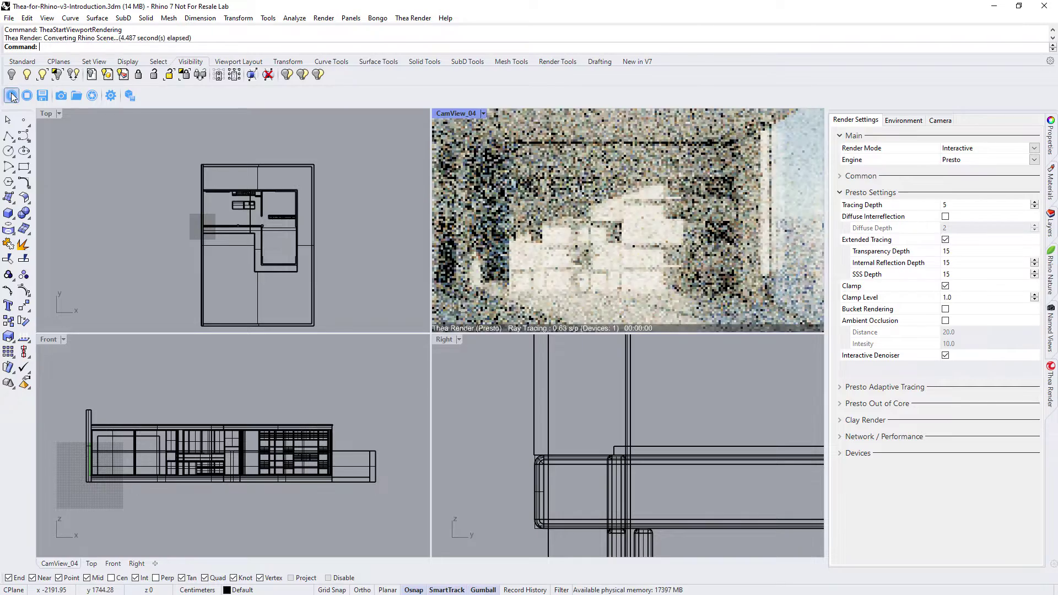
left_click(94, 96)
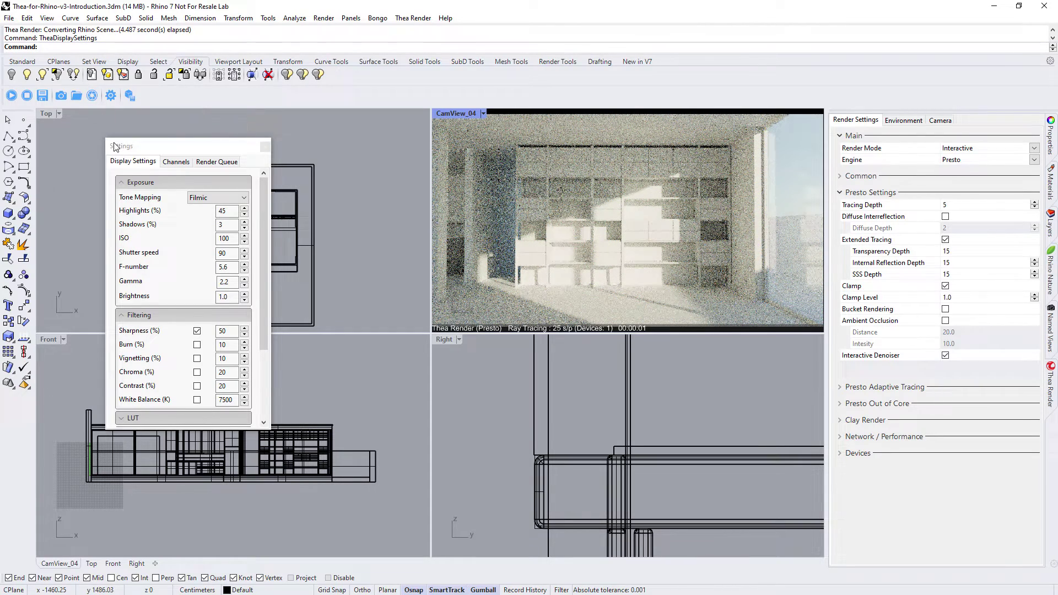
- Enable NVIDIA OptiX denoising and orbit CamView_04 around the shelving
left_click(139, 316)
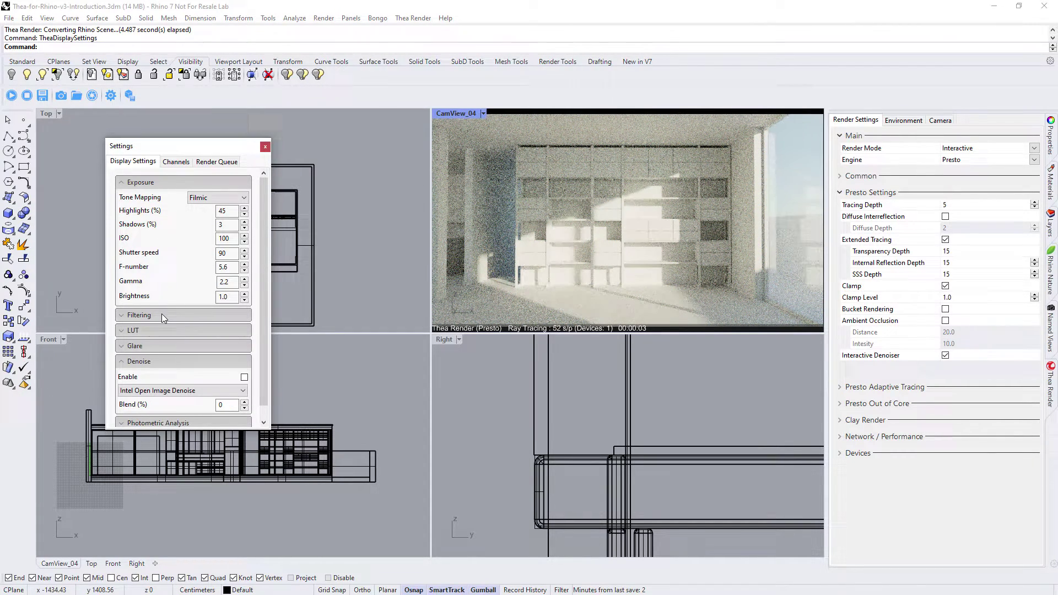
left_click(214, 390)
left_click(150, 406)
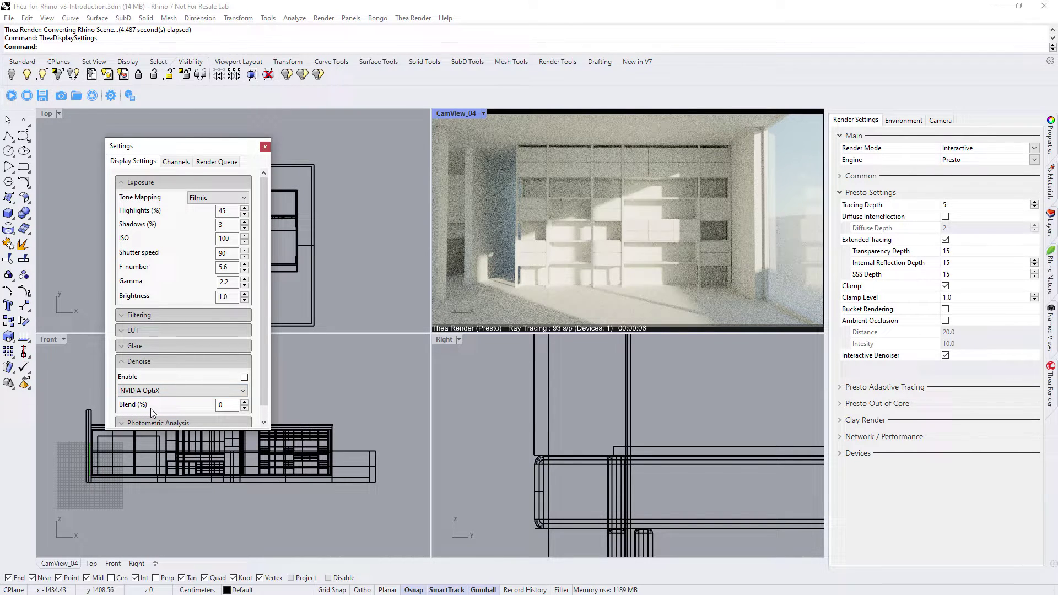
left_click(244, 377)
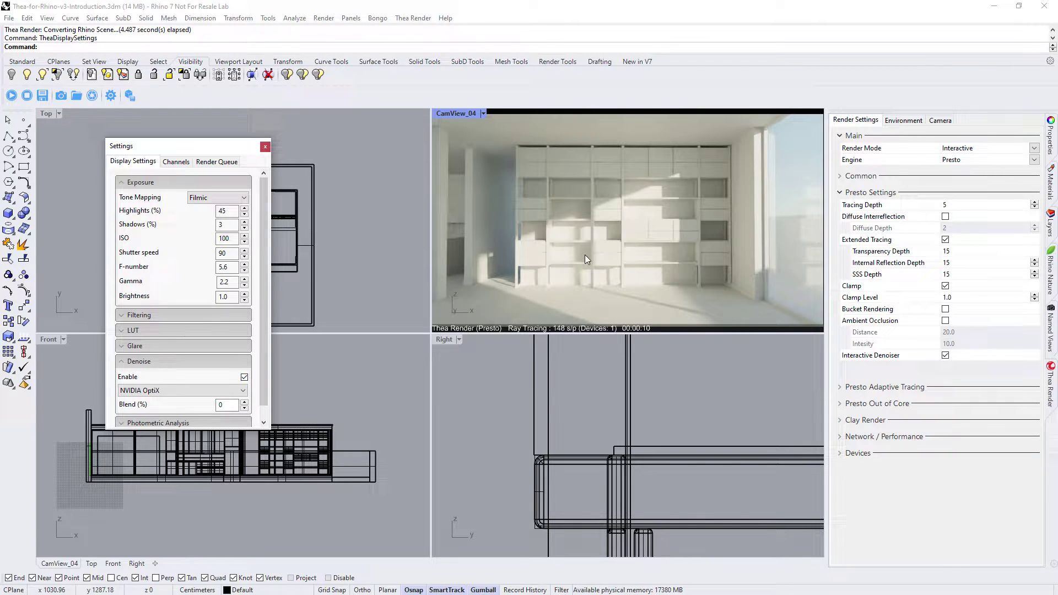
scroll(603, 238, "down", 3)
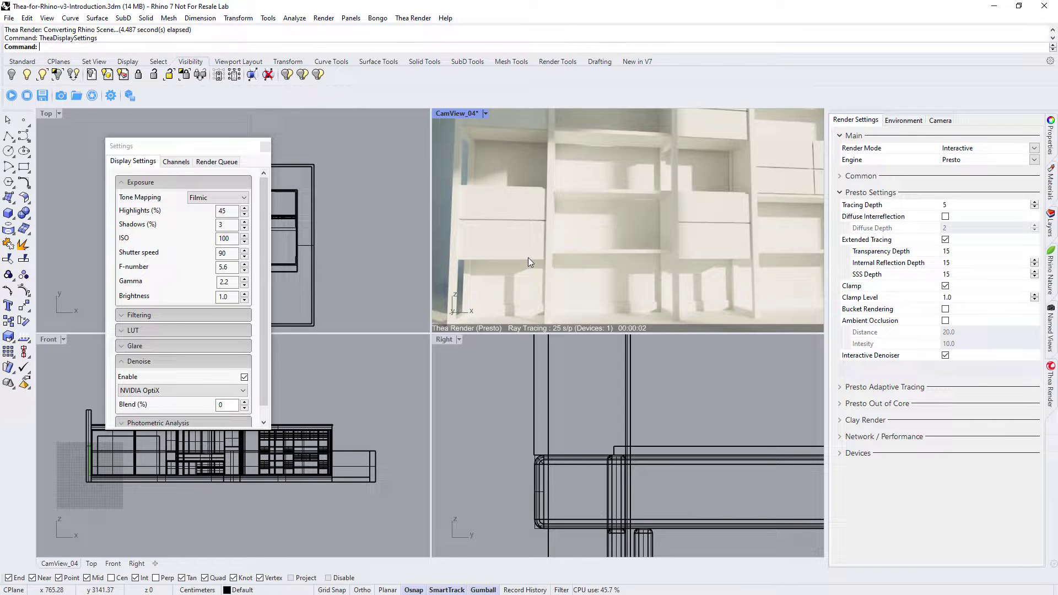
right_click_drag(681, 218, 700, 246)
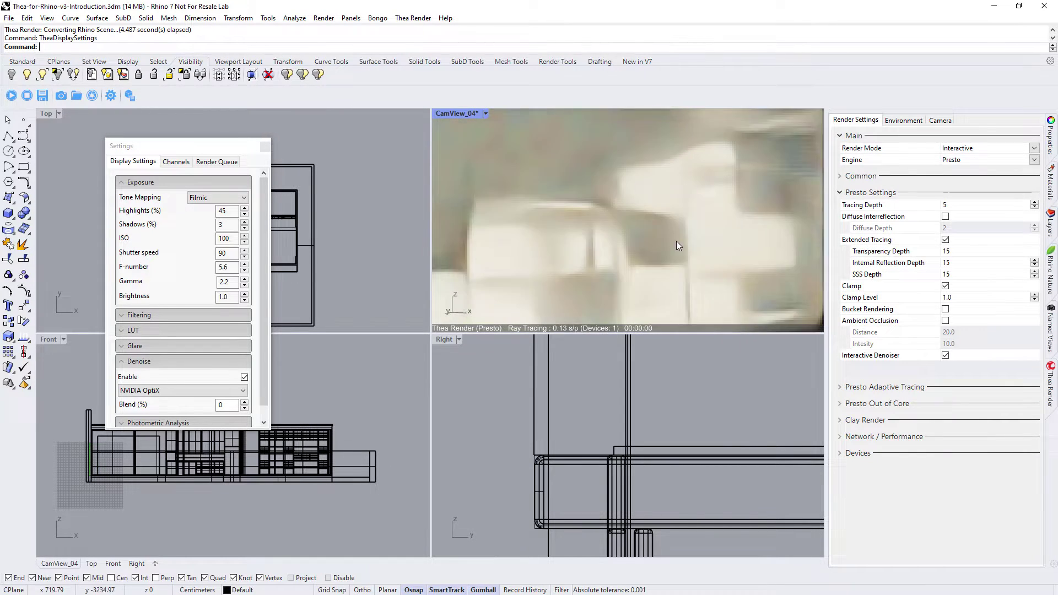
mouse_move(625, 228)
right_mouse_down()
mouse_move(595, 247)
mouse_move(650, 244)
right_mouse_up()
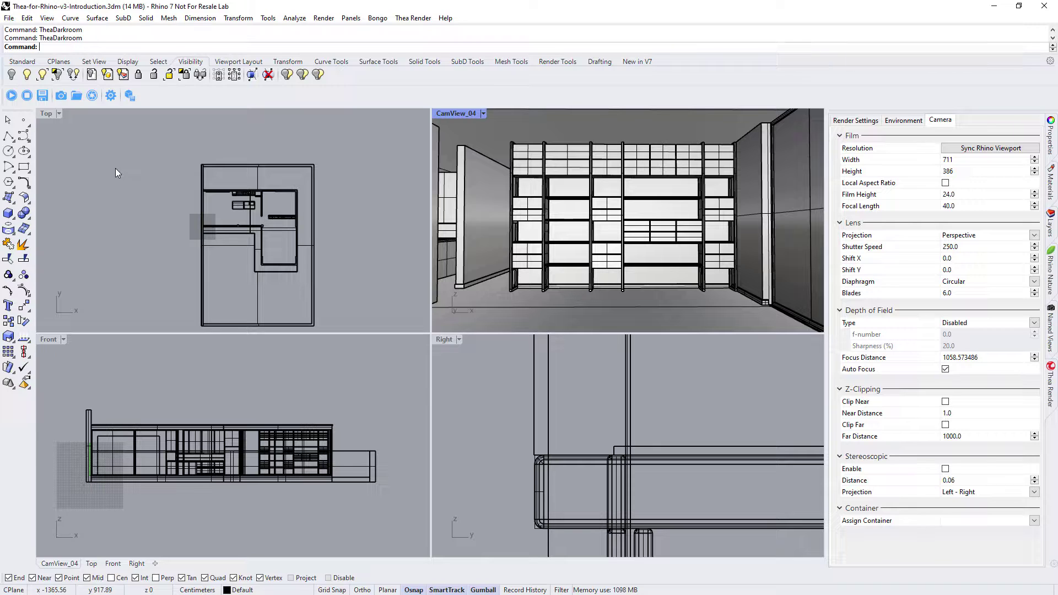
- Open the finished 128-sample Presto render of the shelving interior in Thea Darkroom
left_click(62, 96)
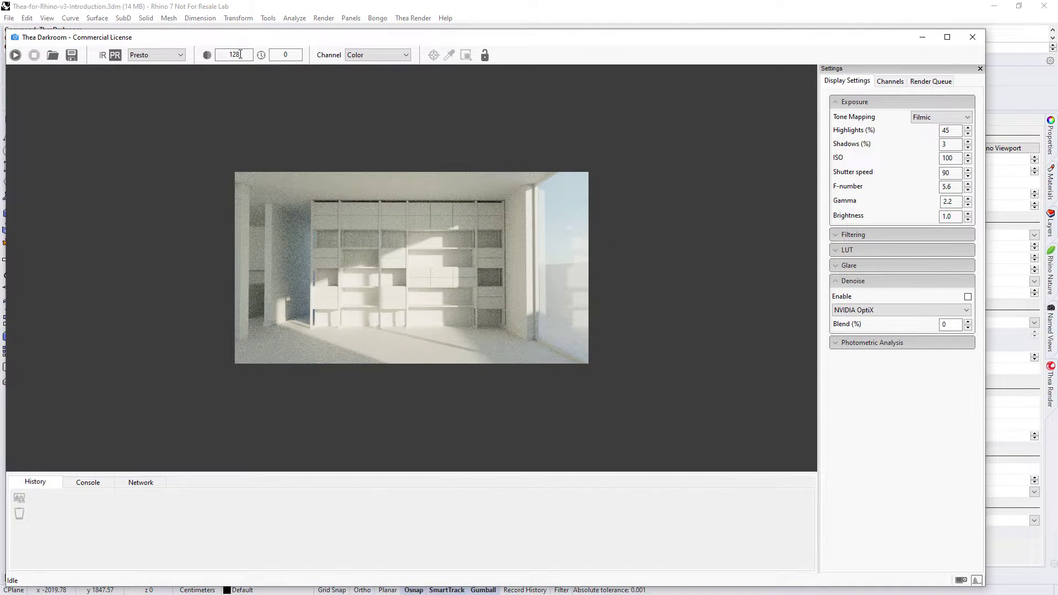
type("32")
- Confirm the 32-sample render limit and move the Darkroom window left
key("Tab")
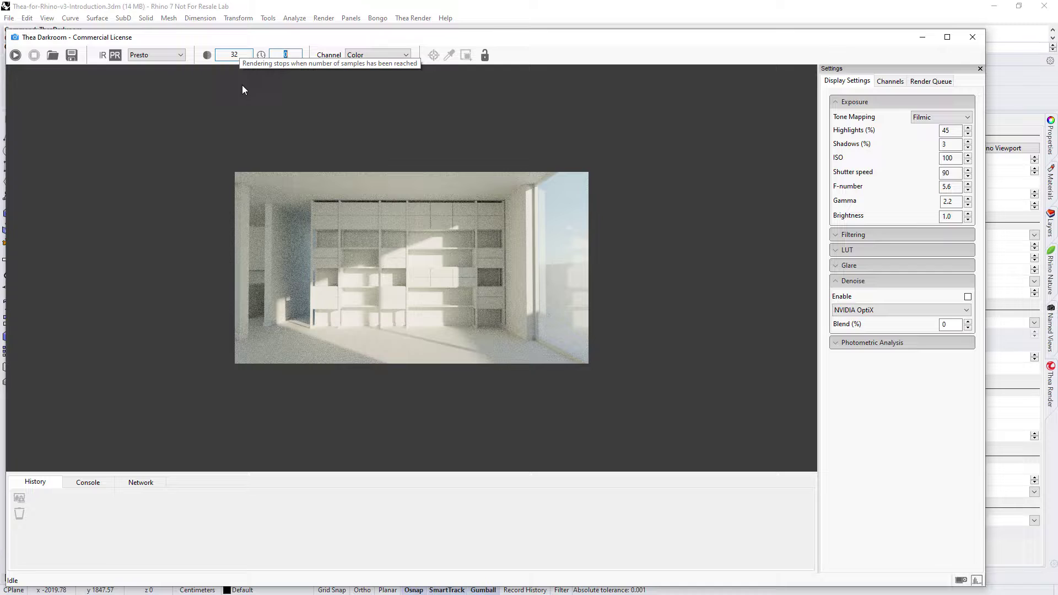
key("Return")
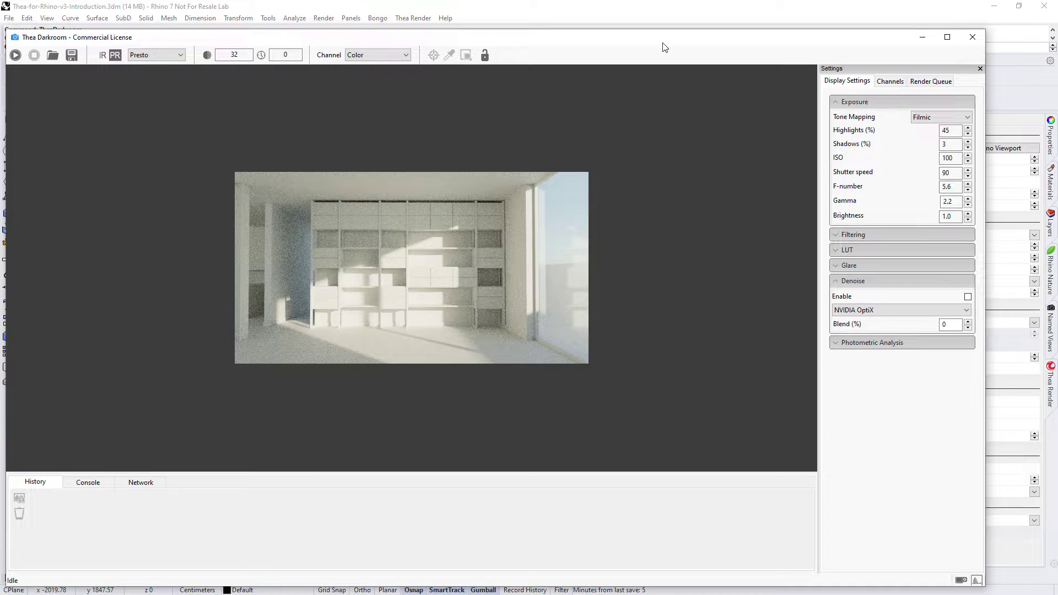
left_click_drag(832, 45, 760, 45)
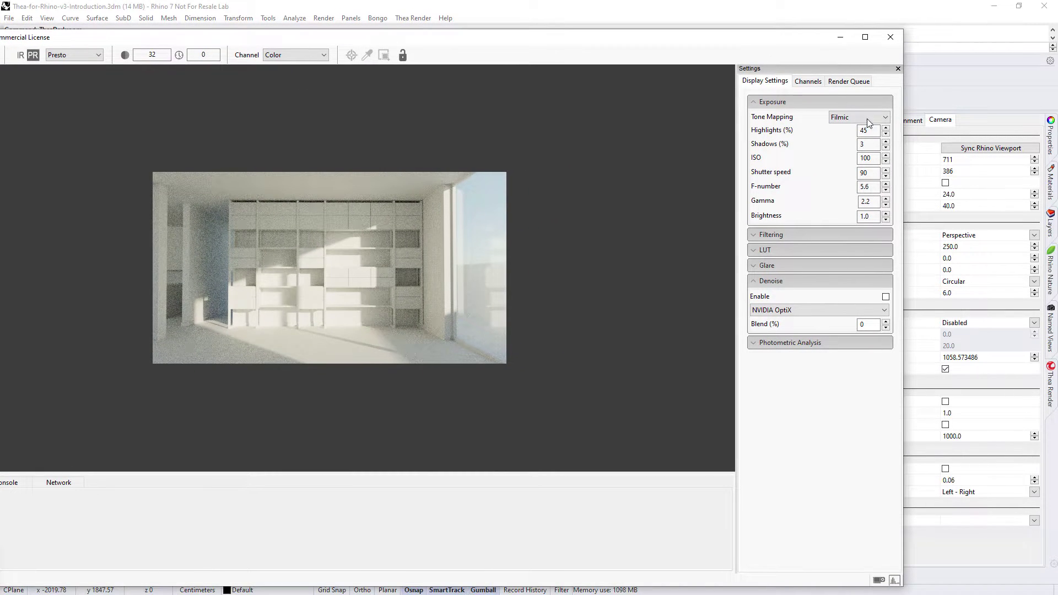
left_click_drag(826, 38, 725, 42)
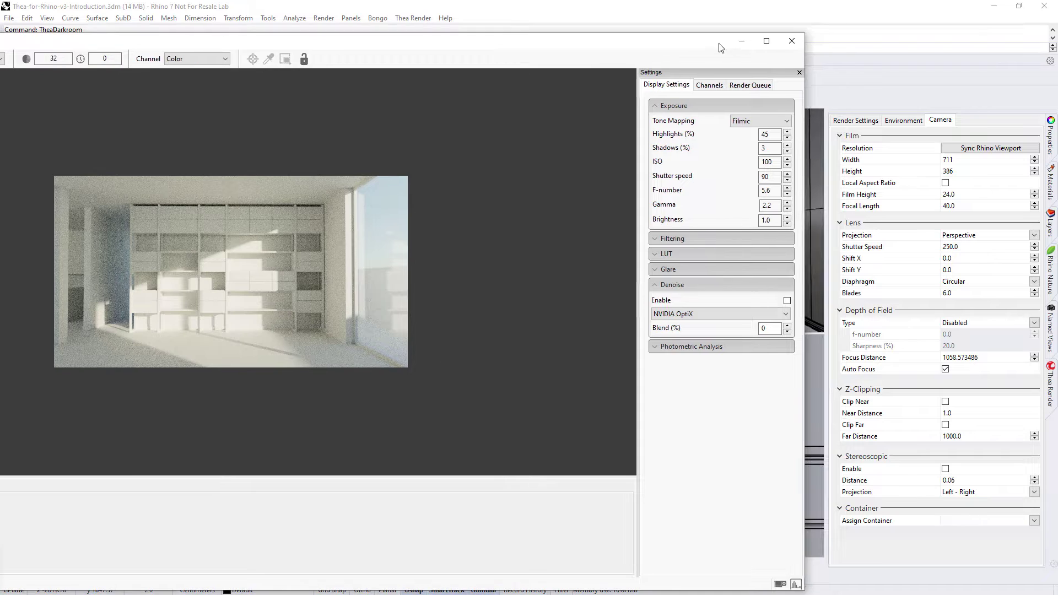
- Set the image size to 1280 by 720 and shift the render window right
double_click(947, 160)
type("1280")
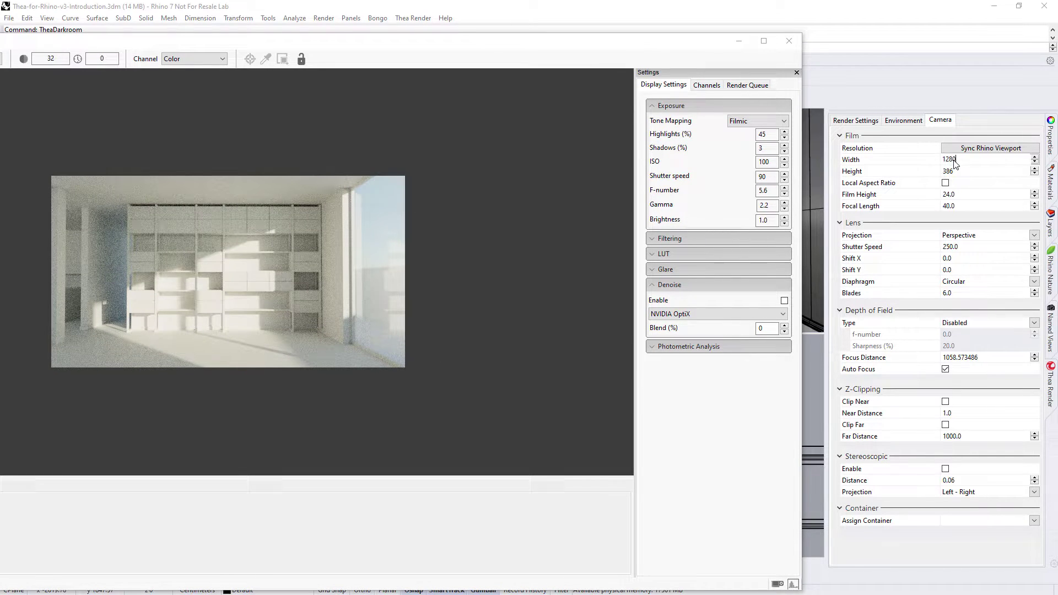
double_click(948, 172)
type("720")
left_click_drag(341, 47, 558, 33)
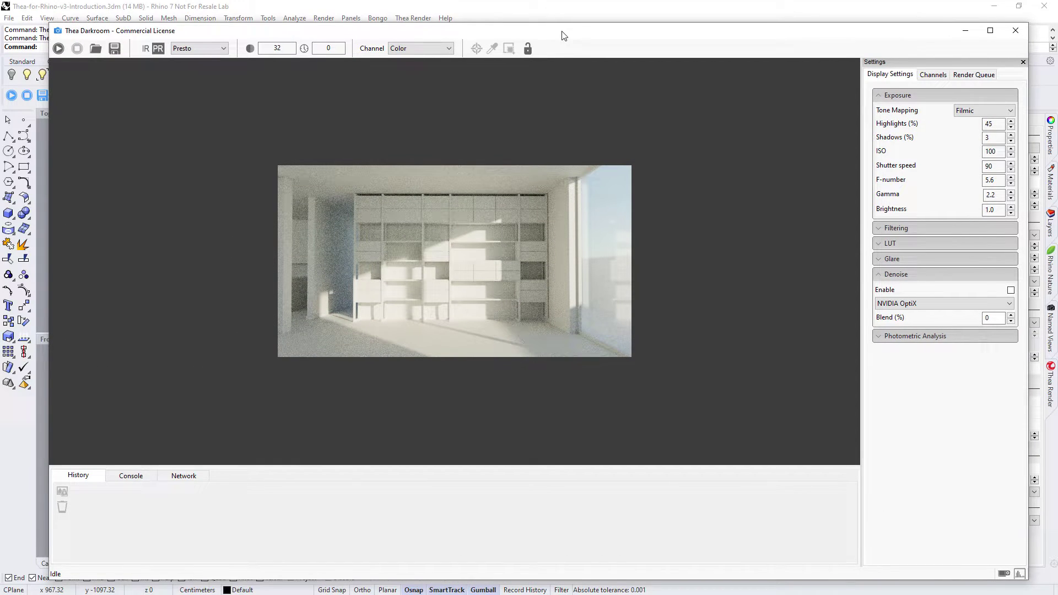
- Start rendering the chair interior scene in the Darkroom
left_click(55, 45)
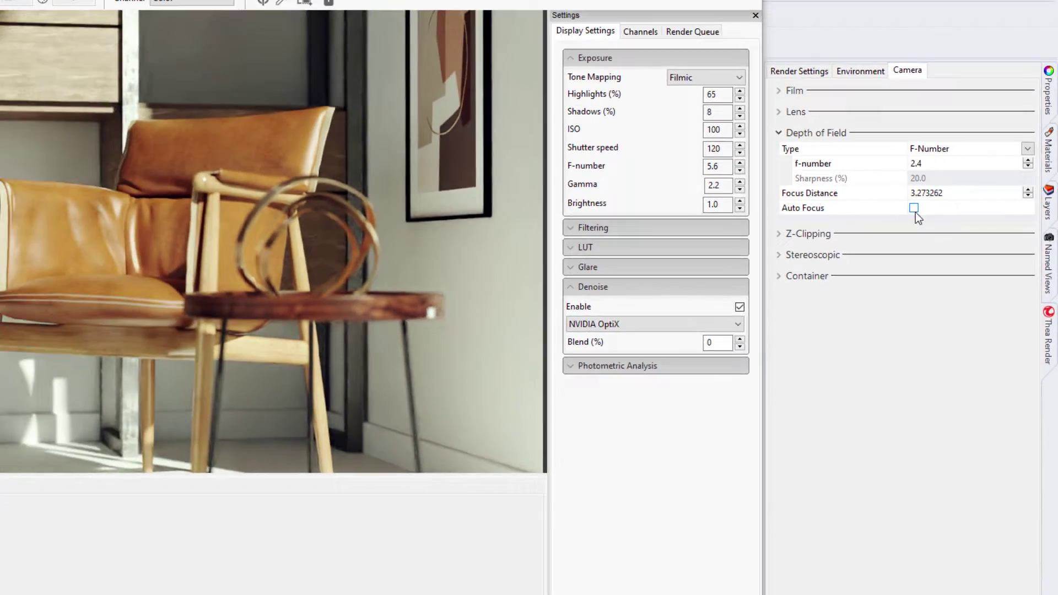
- Disable auto focus and pick the focus on the chair, then the bronze figurines
left_click(874, 183)
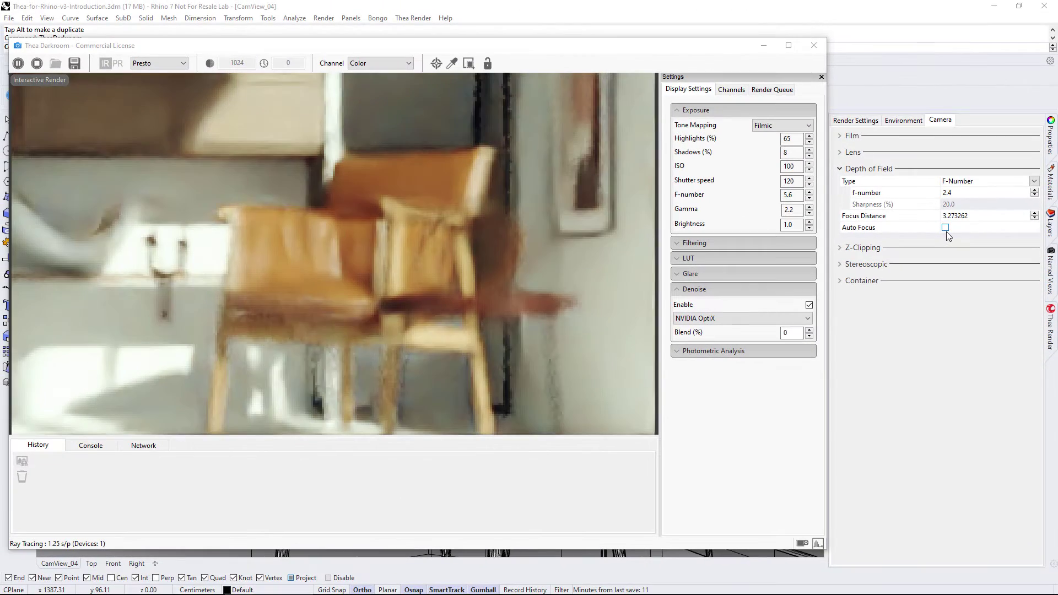
left_click(435, 64)
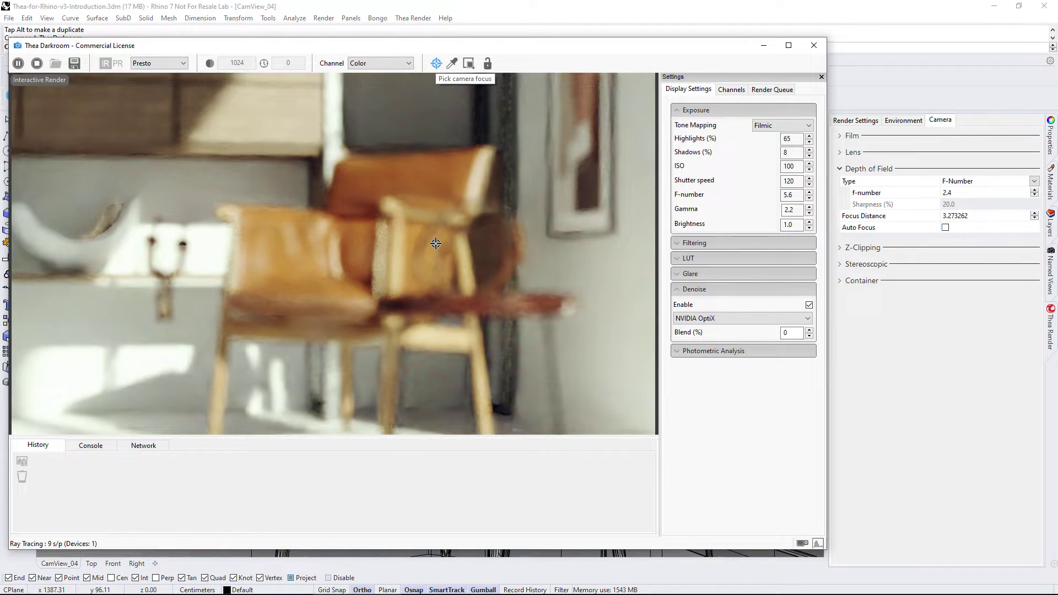
left_click(419, 261)
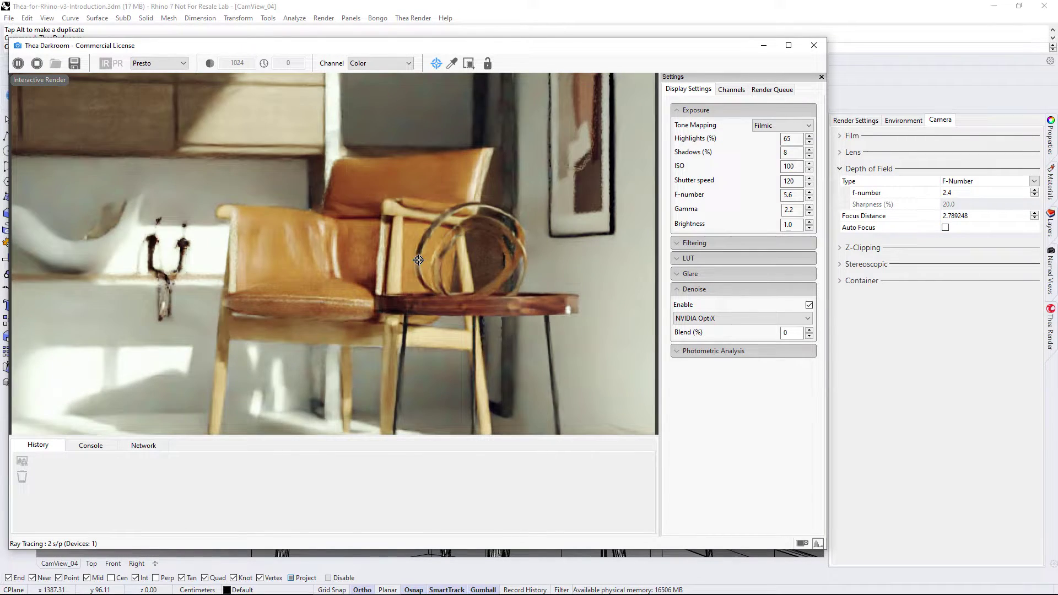
left_click(183, 248)
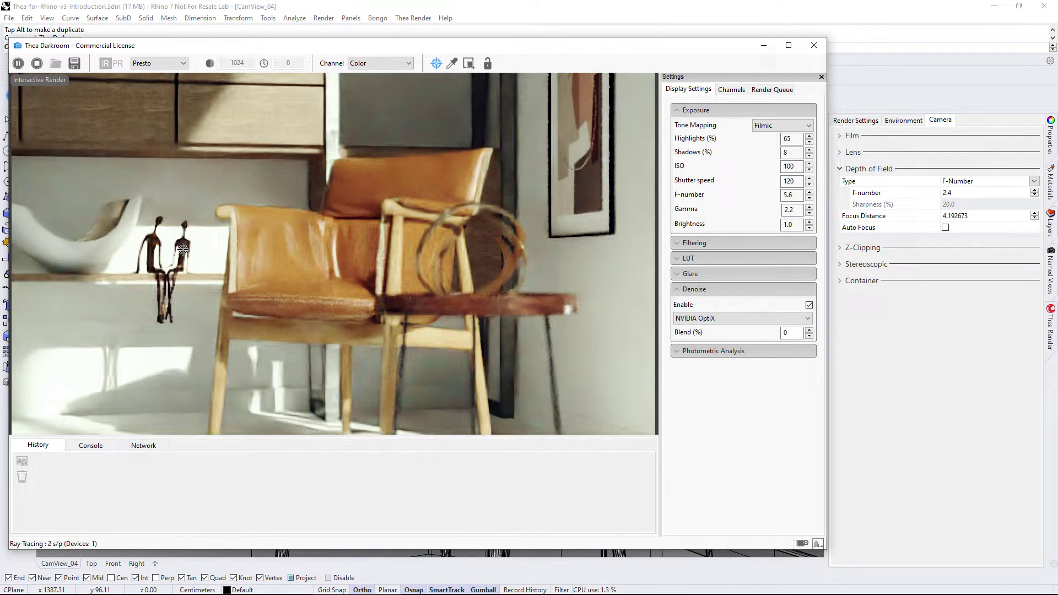
left_click_drag(249, 45, 446, 31)
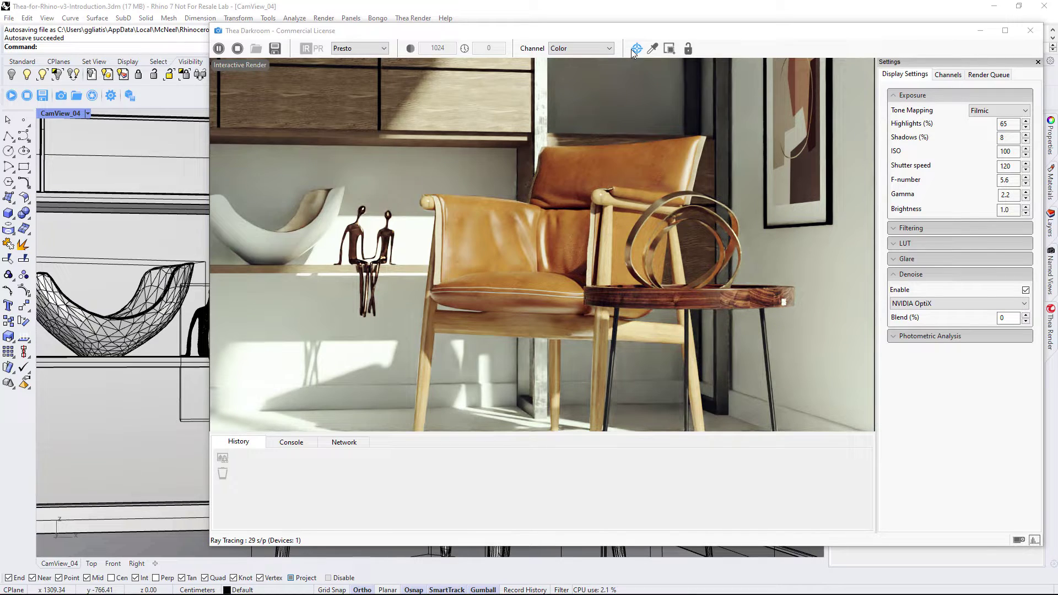
- Pick the cabinet's Wood049_2K material and lower its diffuse texture gamma to -44
left_click(652, 48)
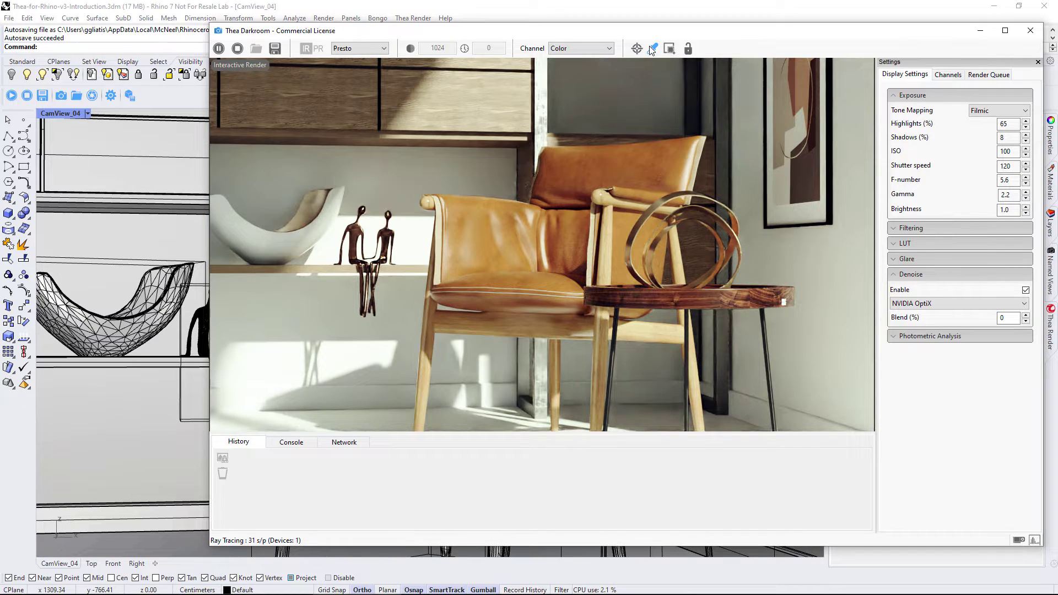
left_click(471, 97)
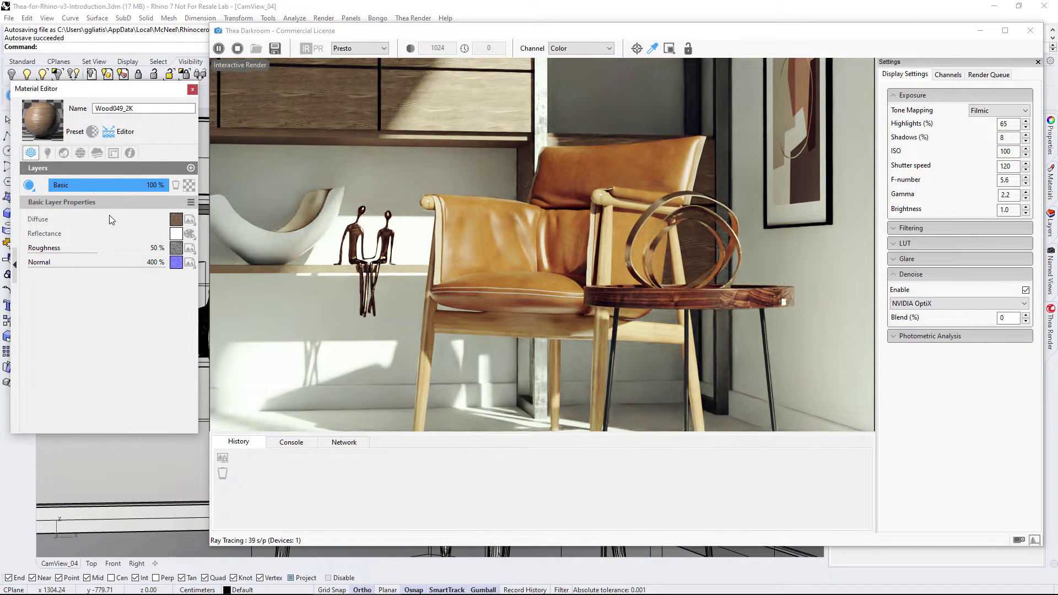
left_click(108, 219)
left_click_drag(220, 273, 335, 272)
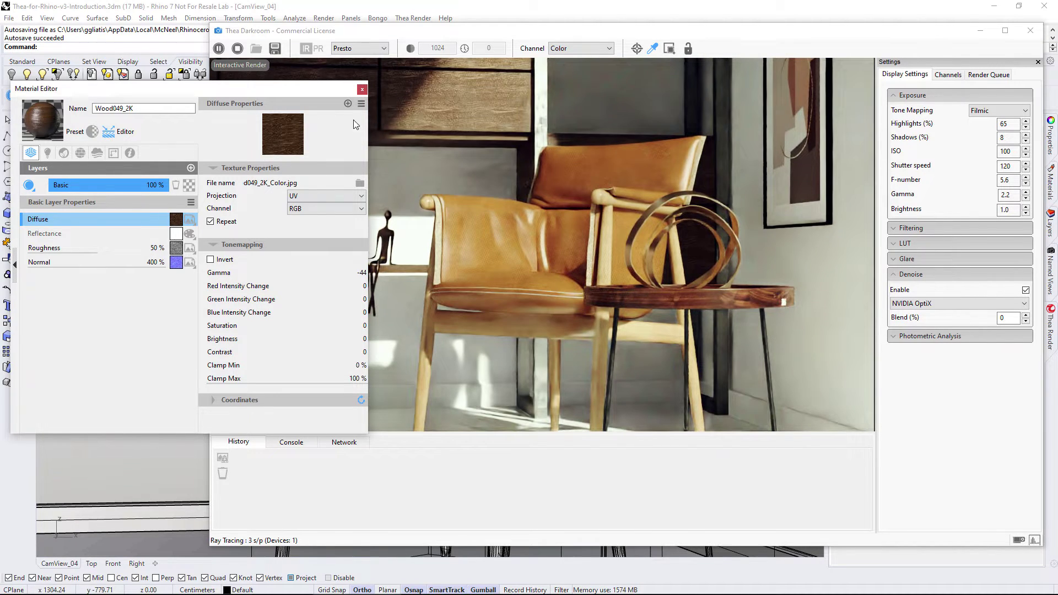
left_click(362, 89)
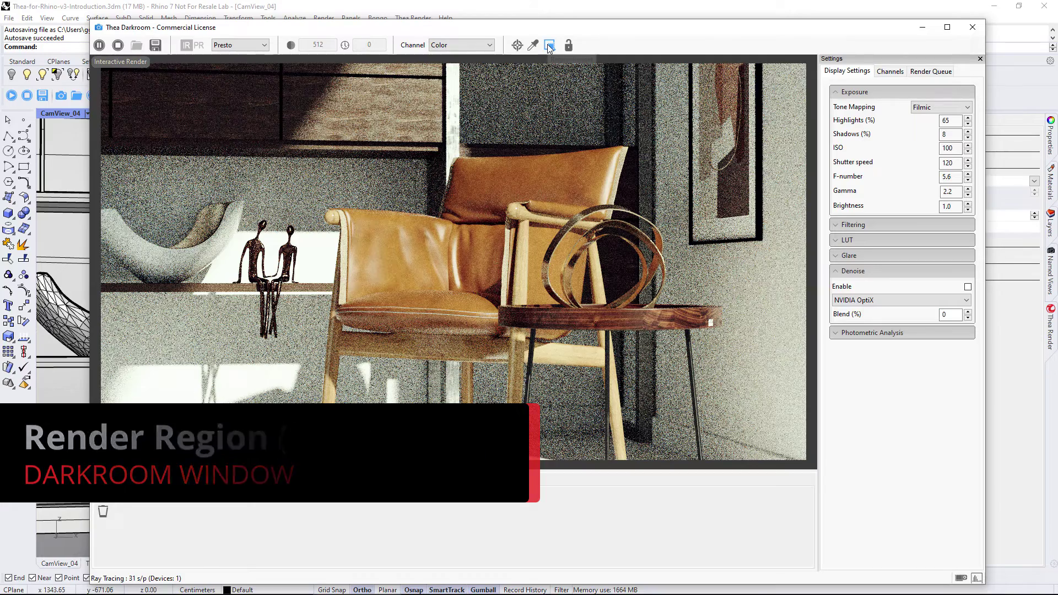
- Limit rendering to a region over the figurines and chair arm, edit the samples, then production render
left_click_drag(175, 173, 355, 346)
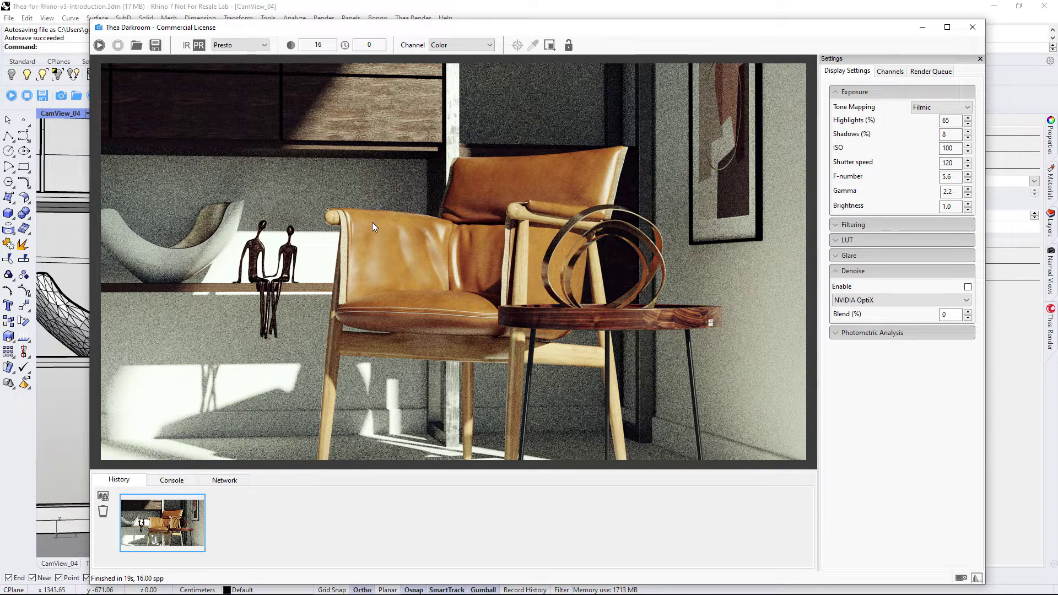
left_click(550, 46)
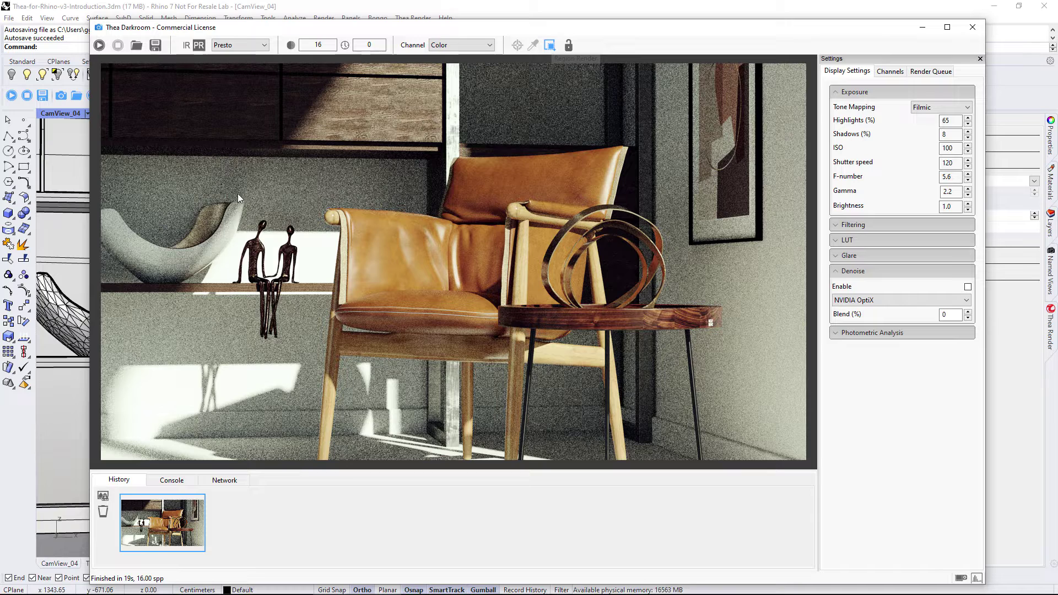
left_click_drag(195, 179, 421, 385)
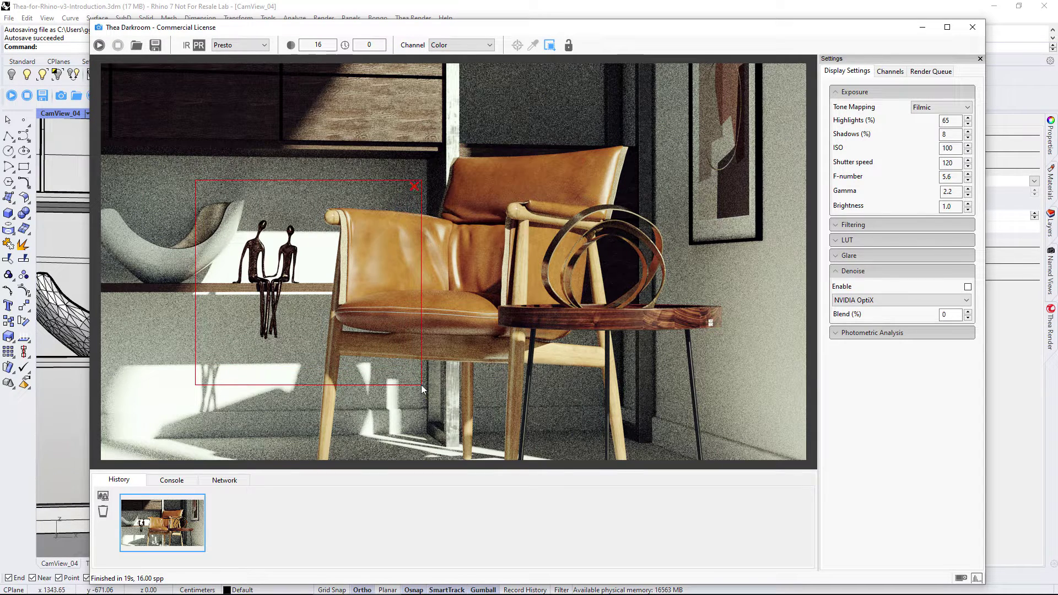
double_click(318, 45)
type("128")
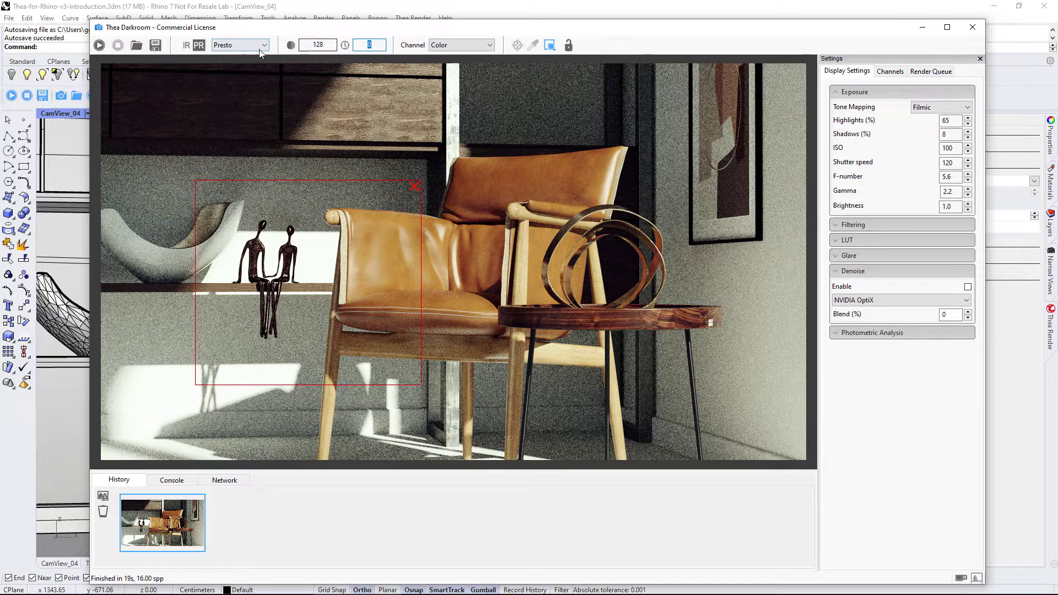
left_click(100, 46)
left_click(325, 50)
type("8")
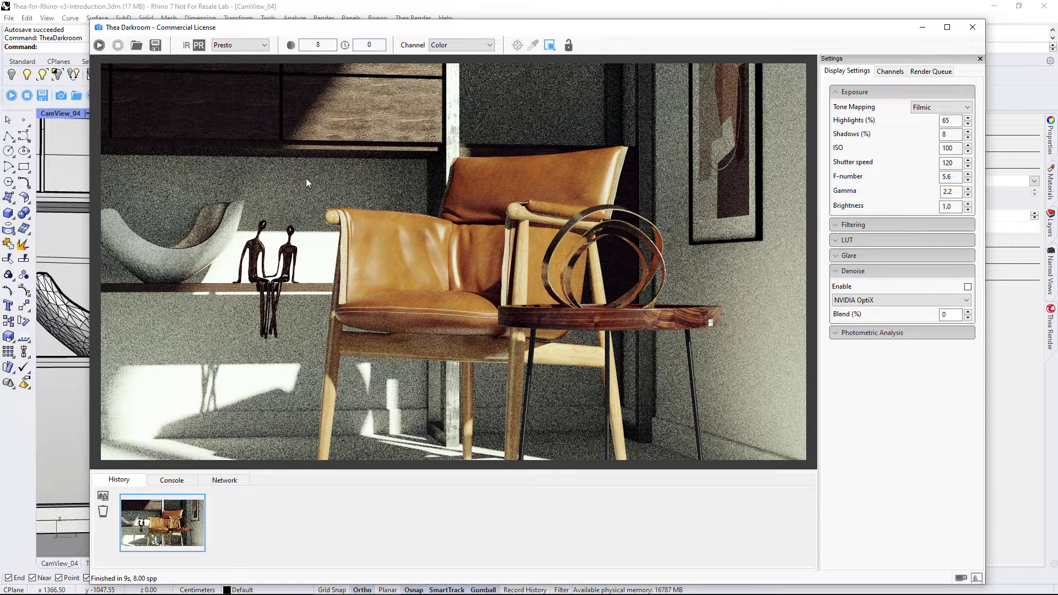
- Enter 32 as the sample limit and resume the production render
double_click(318, 45)
type("32")
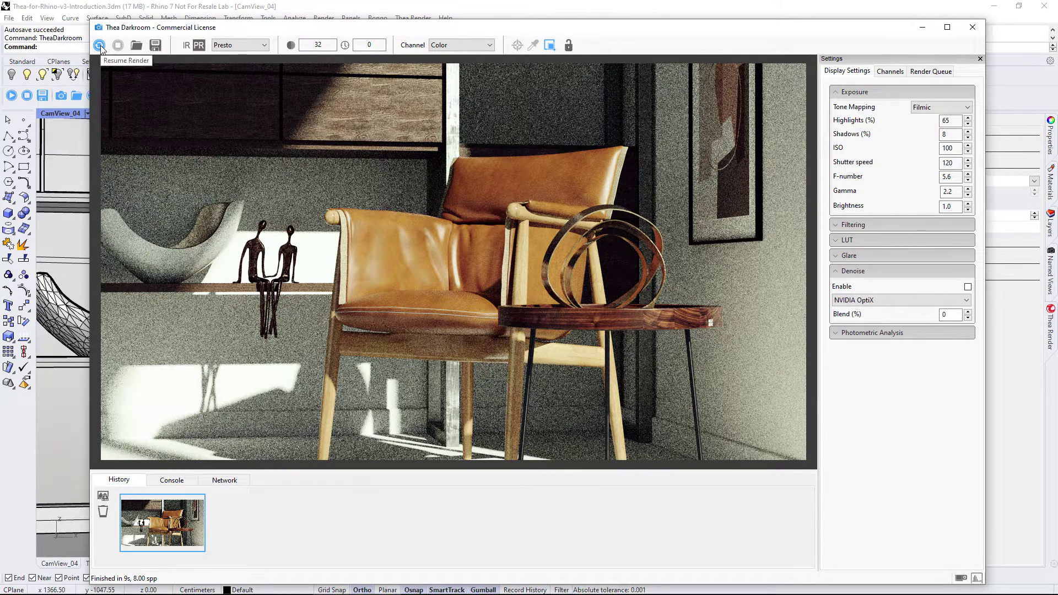
left_click(100, 45)
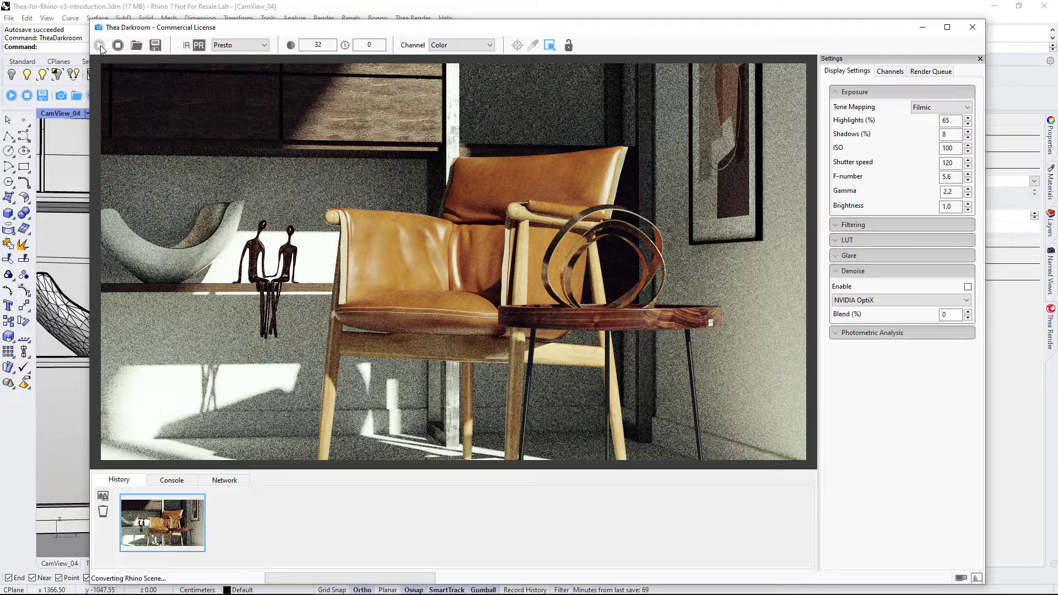